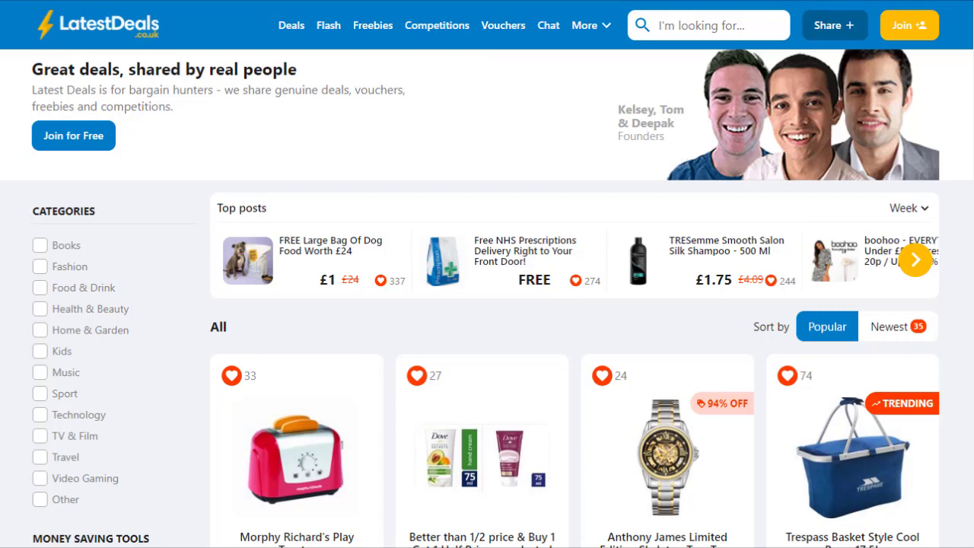
- Browse the popular deals and open the Free NHS Prescriptions Delivery freebie from the week's top posts
scroll(487, 305, "down", 3)
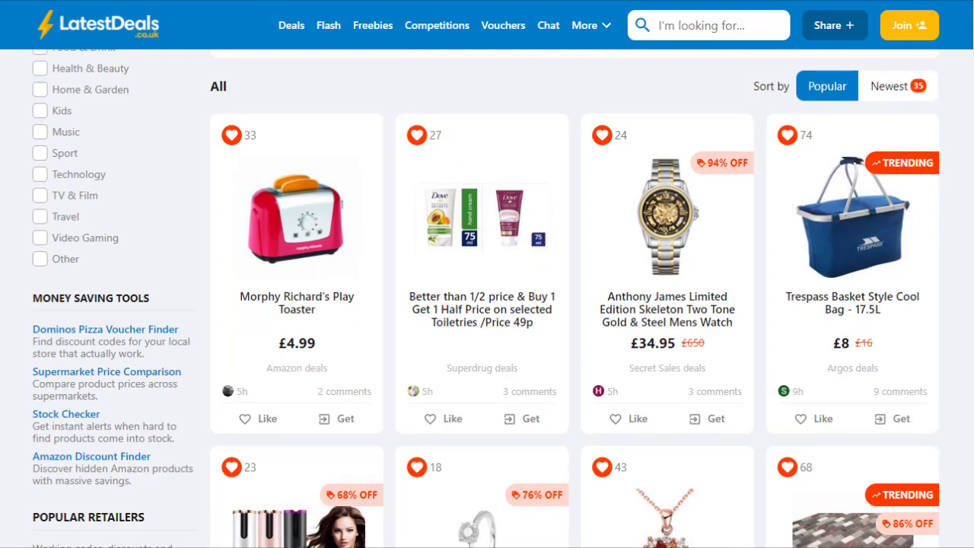
scroll(488, 305, "down", 2)
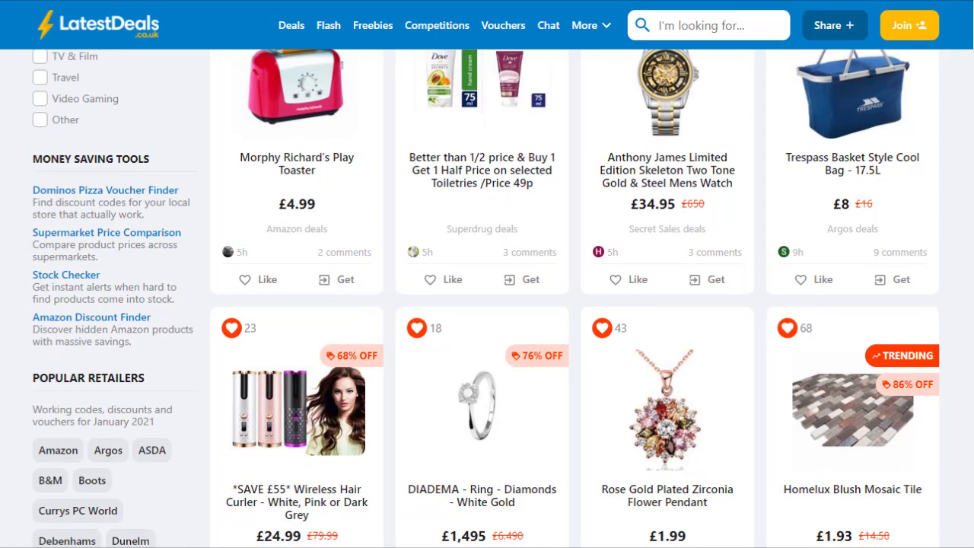
scroll(487, 305, "down", 2)
scroll(487, 304, "down", 4)
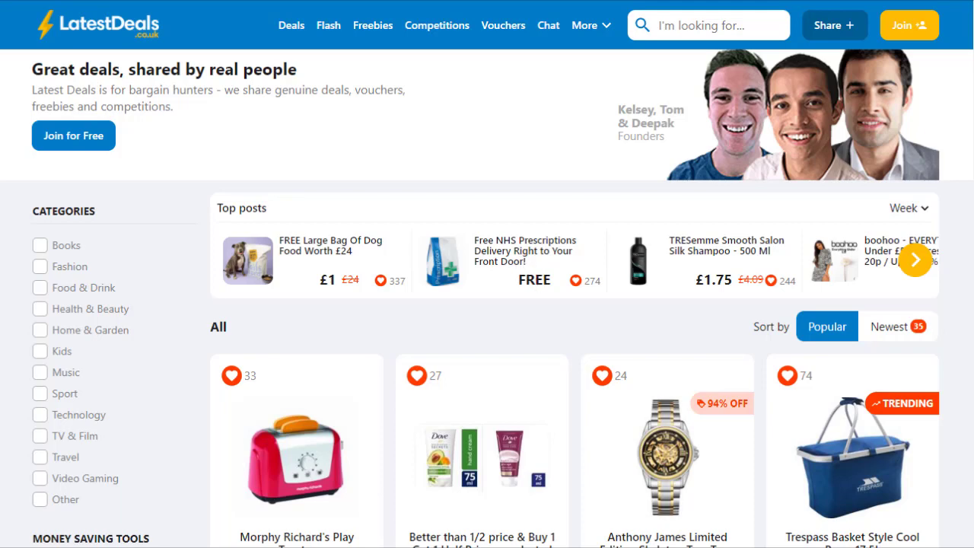
left_click(535, 279)
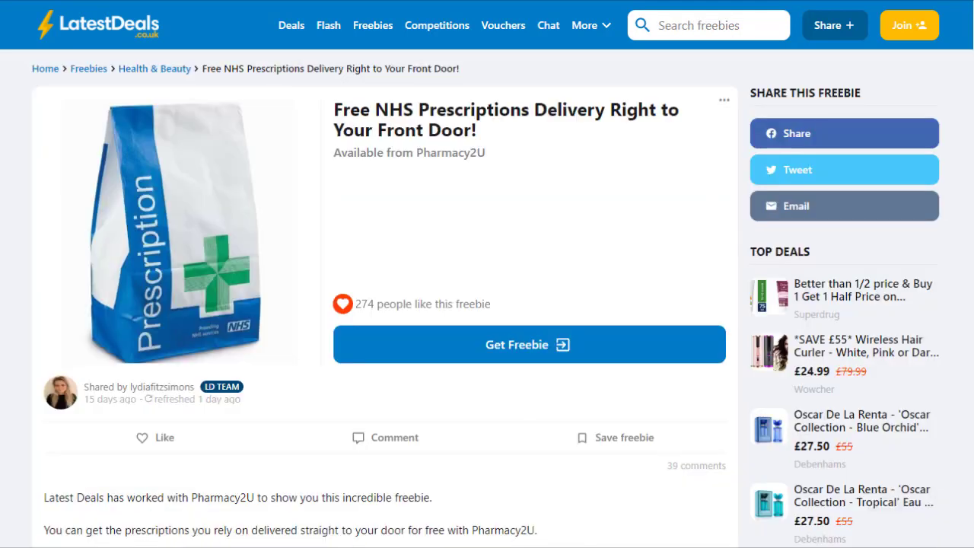
- Read the description and view the images of the NHS prescriptions delivery freebie
scroll(380, 304, "down", 8)
scroll(381, 304, "up", 6)
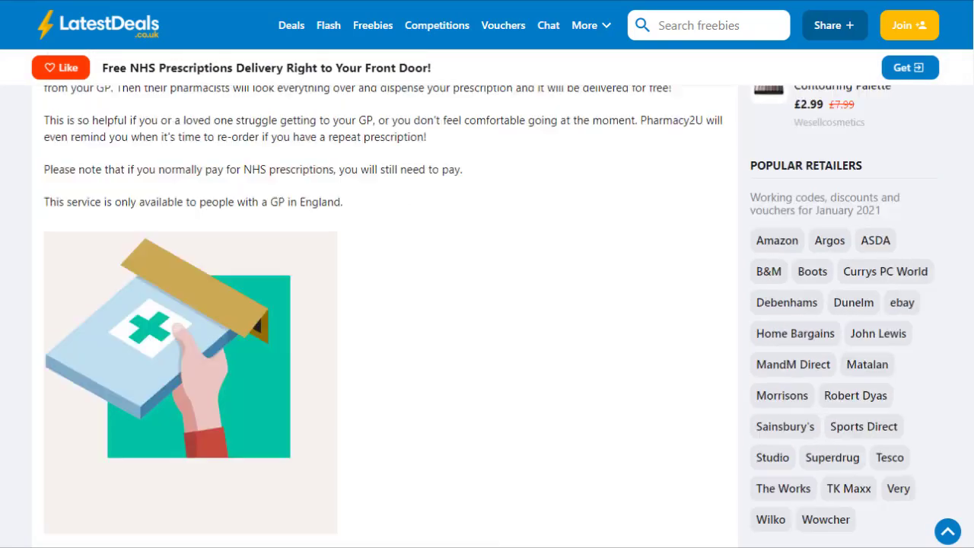
scroll(381, 304, "down", 3)
scroll(384, 317, "down", 10)
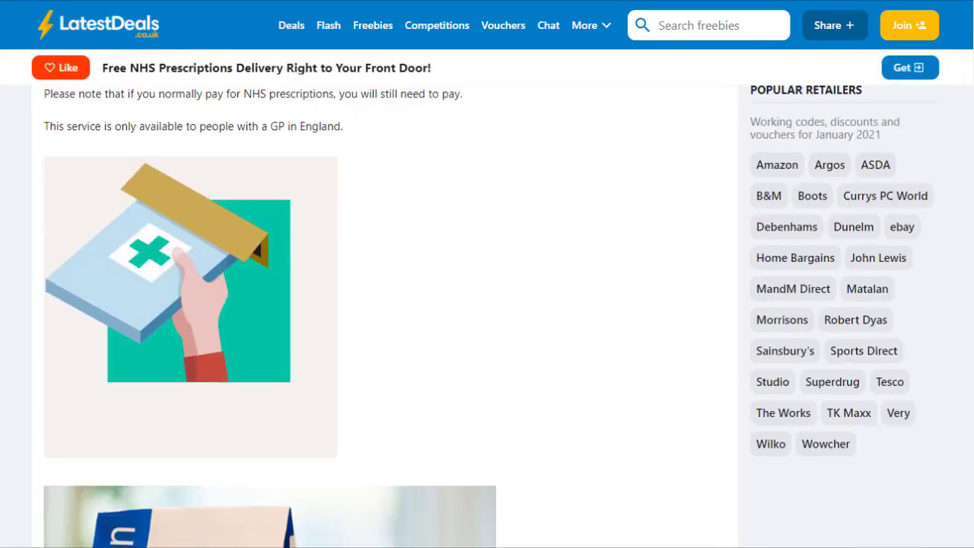
- Read through the member comments and replies on the NHS prescriptions delivery freebie
scroll(385, 316, "down", 5)
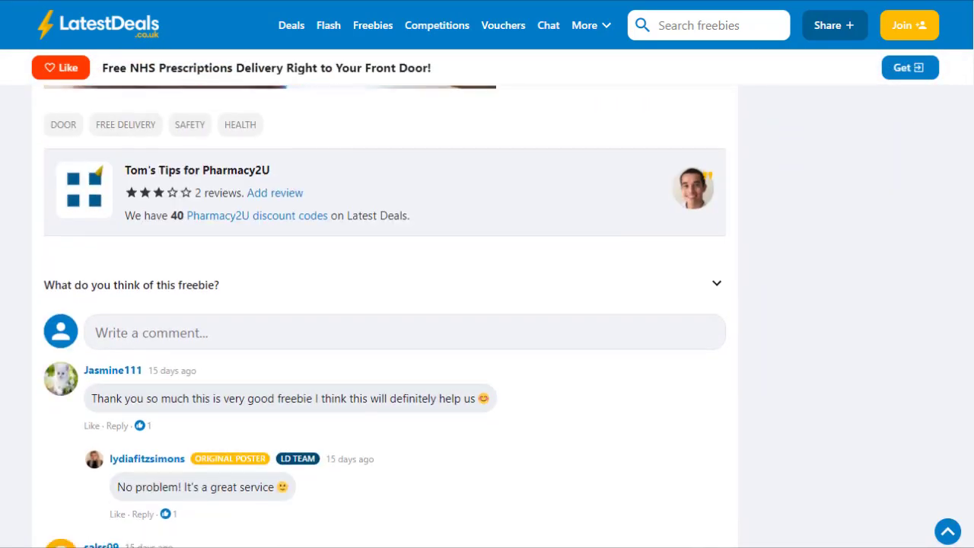
scroll(384, 317, "down", 3)
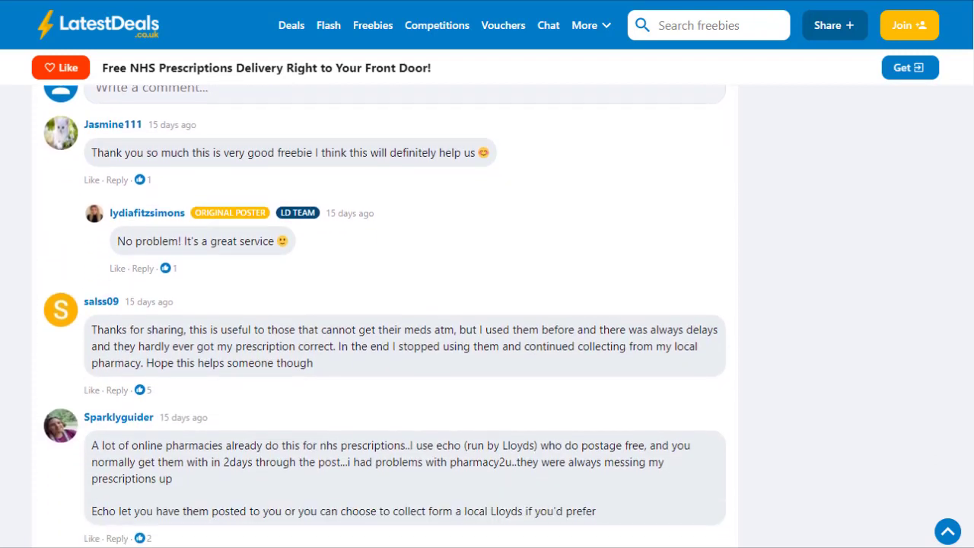
scroll(385, 317, "down", 1)
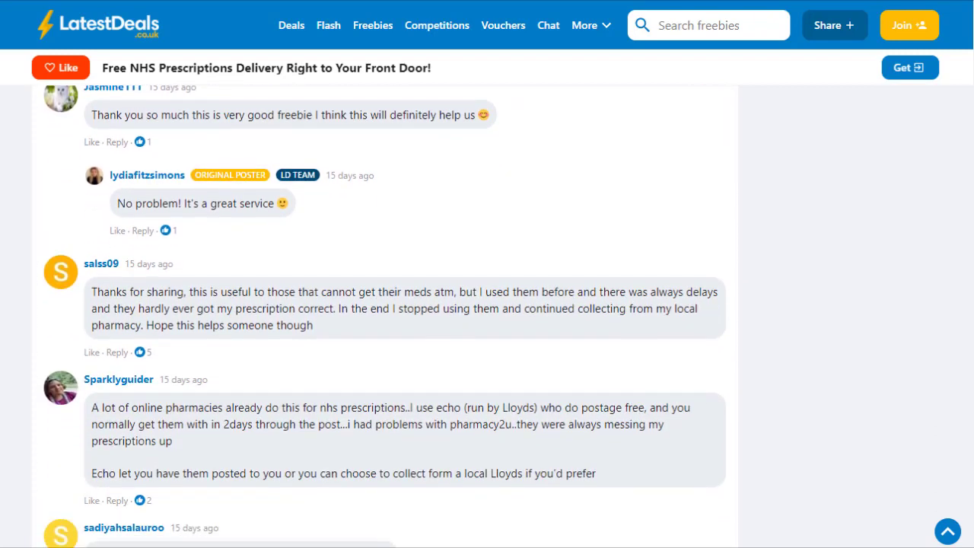
scroll(302, 241, "up", 1)
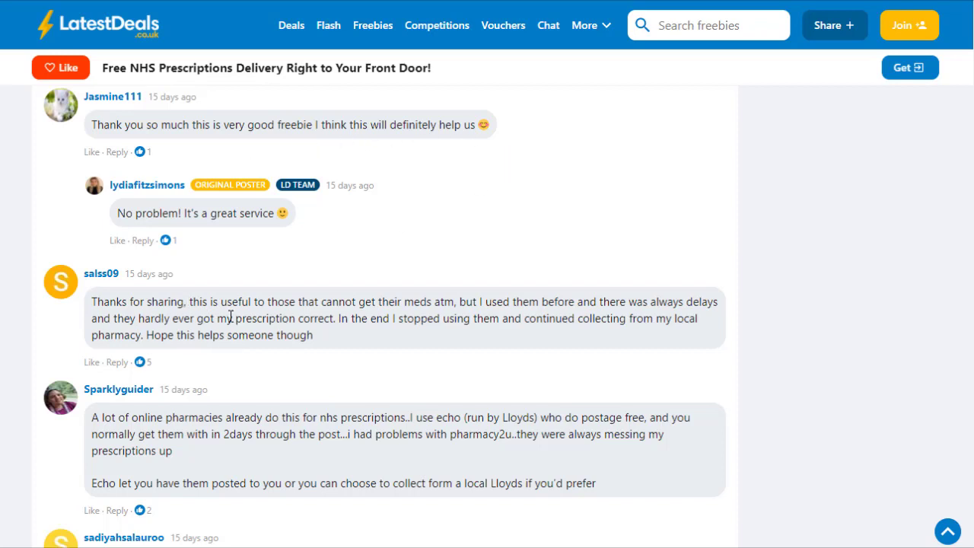
scroll(341, 335, "down", 3)
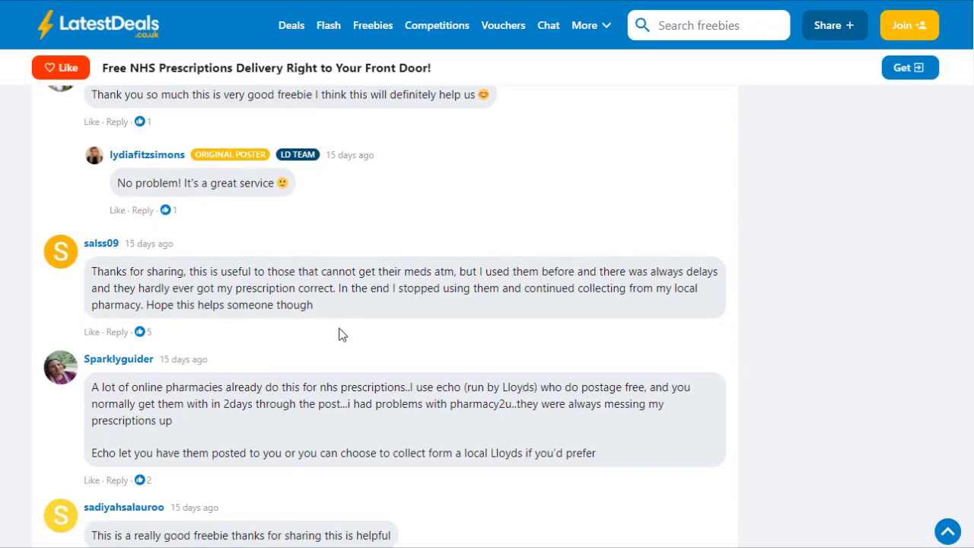
scroll(341, 334, "down", 1)
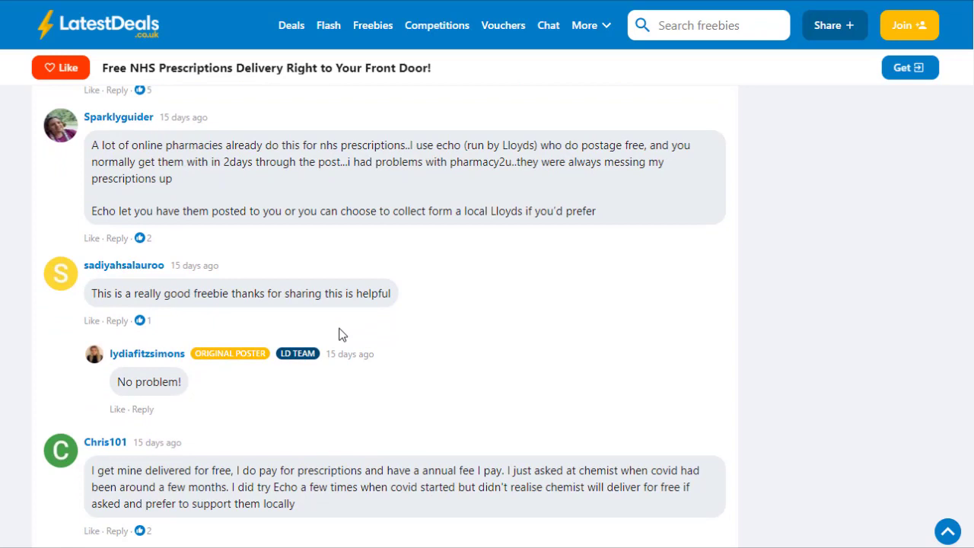
scroll(341, 335, "down", 1)
scroll(341, 335, "down", 1)
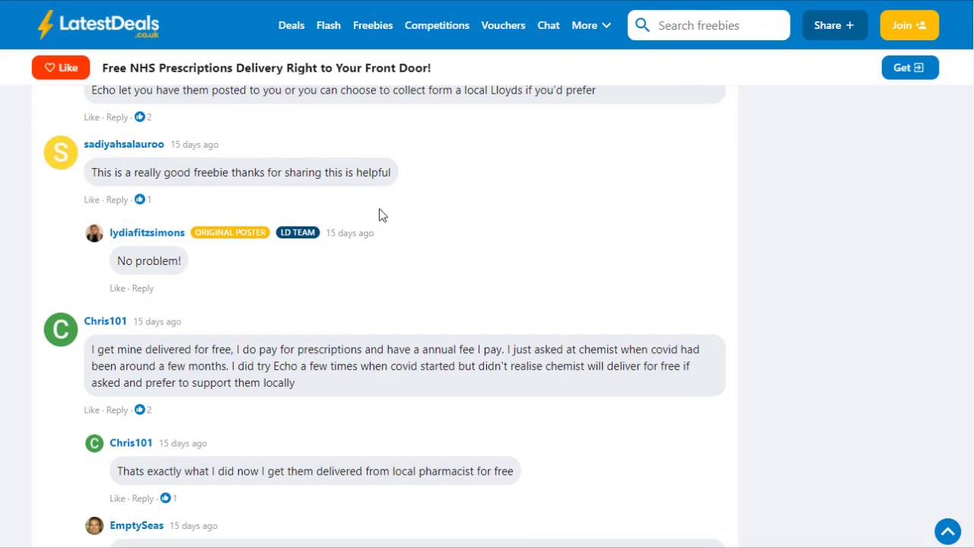
scroll(404, 187, "down", 6)
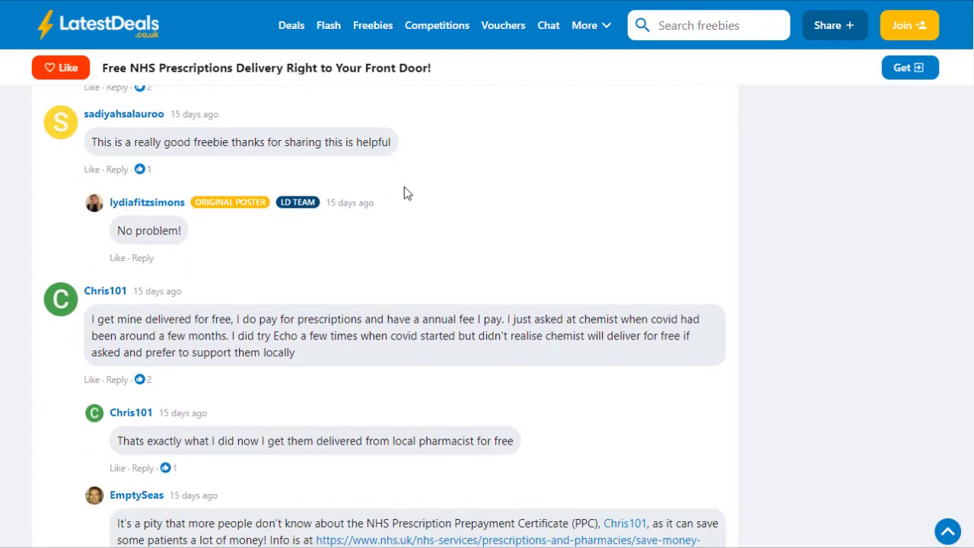
scroll(408, 194, "up", 3)
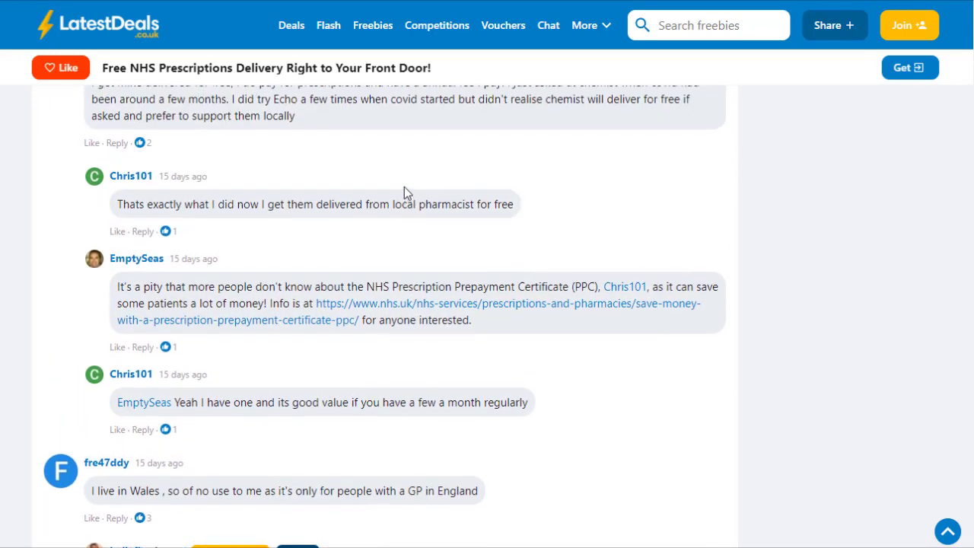
scroll(407, 194, "down", 1)
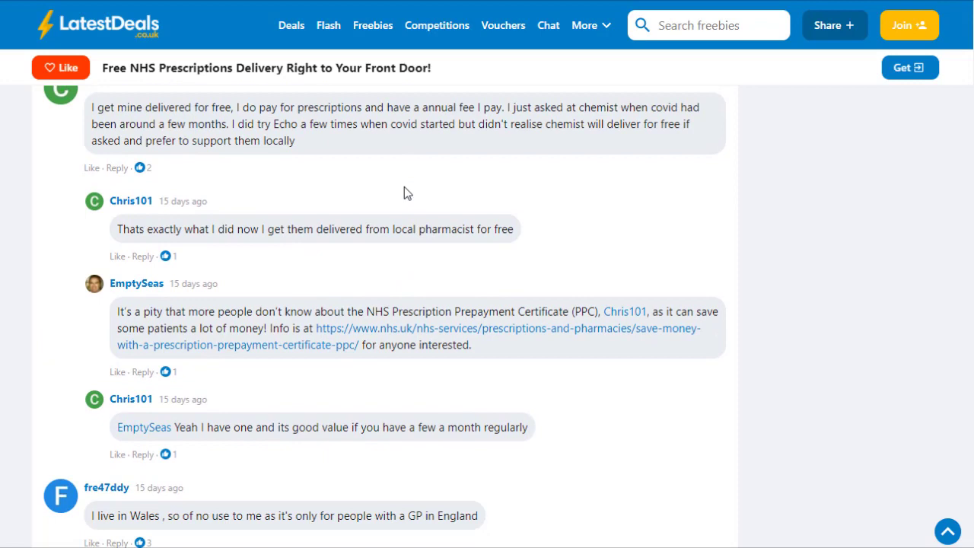
scroll(406, 193, "down", 1)
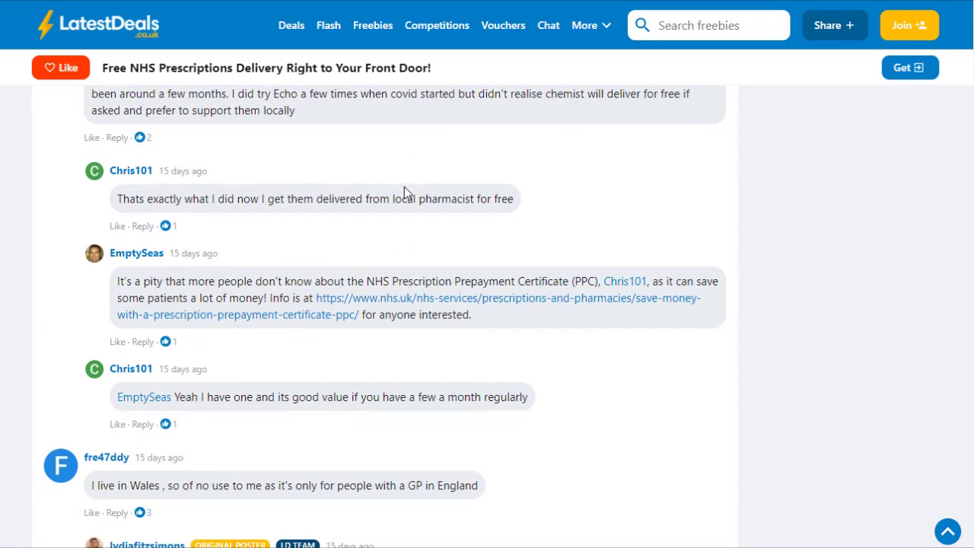
scroll(405, 191, "down", 3)
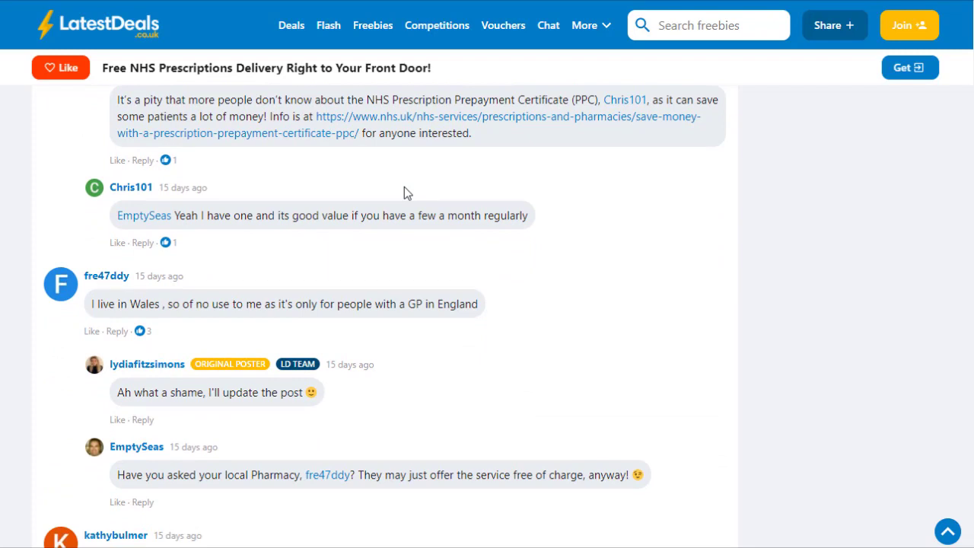
scroll(404, 193, "down", 1)
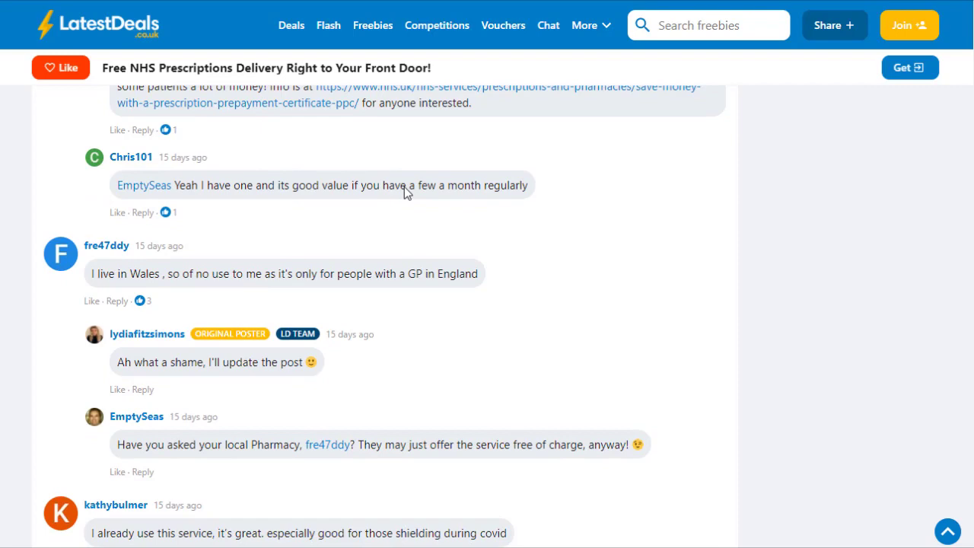
- Get the NHS prescriptions freebie, dismiss the Latest Deals app promotion, and look over the Pharmacy2U offer page
scroll(405, 190, "up", 12)
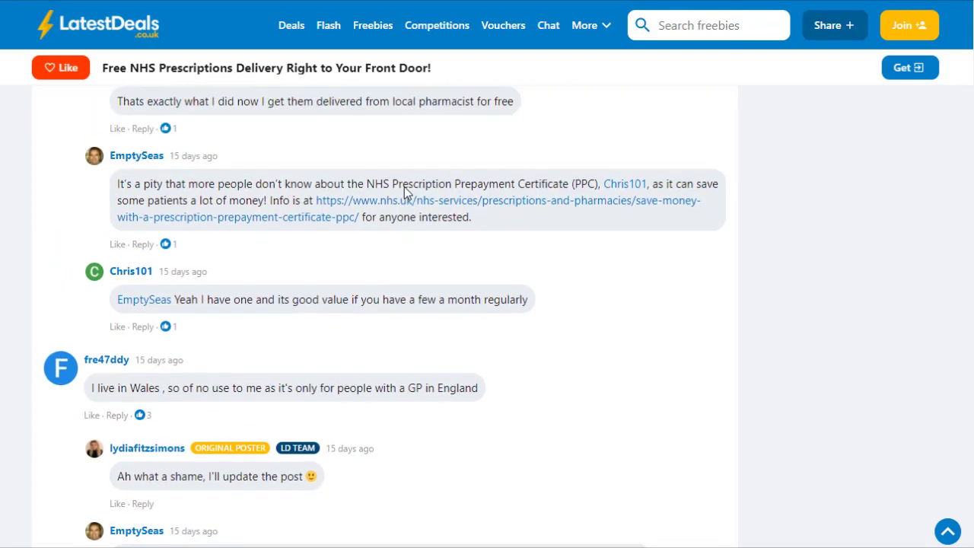
scroll(404, 187, "up", 15)
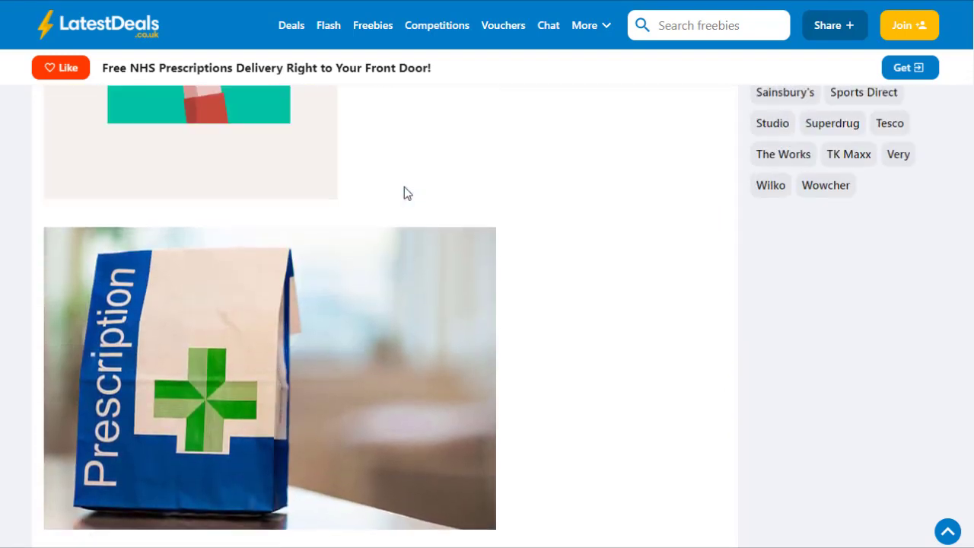
scroll(404, 191, "up", 2)
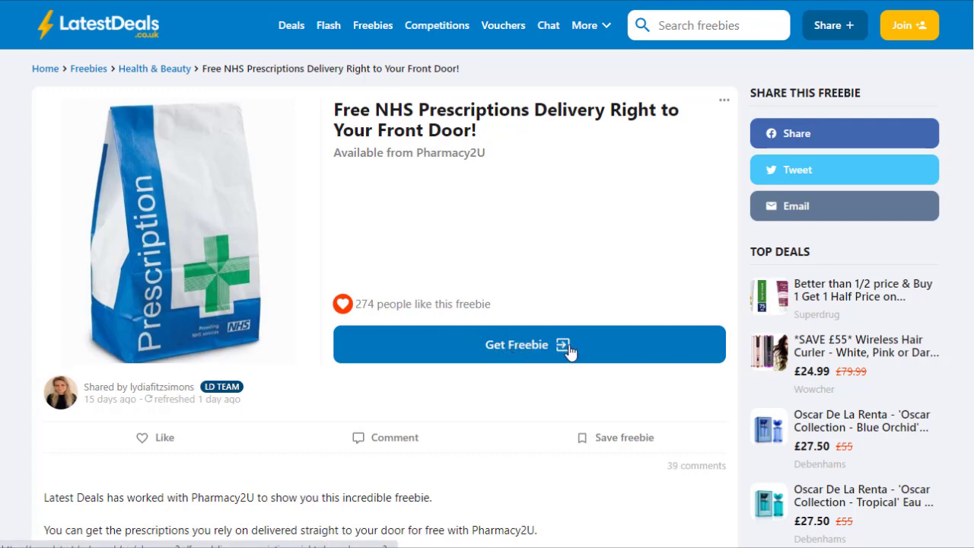
left_click(512, 347)
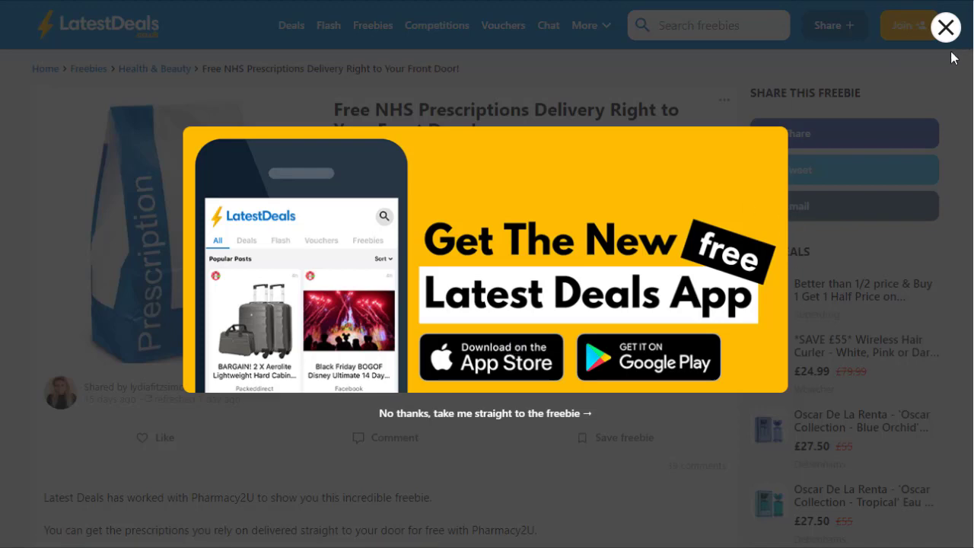
left_click(945, 29)
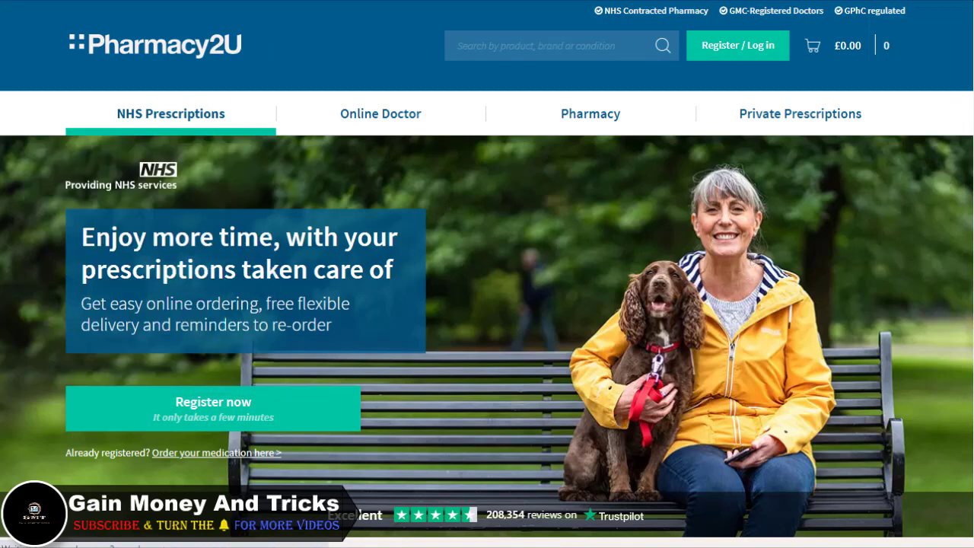
scroll(487, 274, "down", 3)
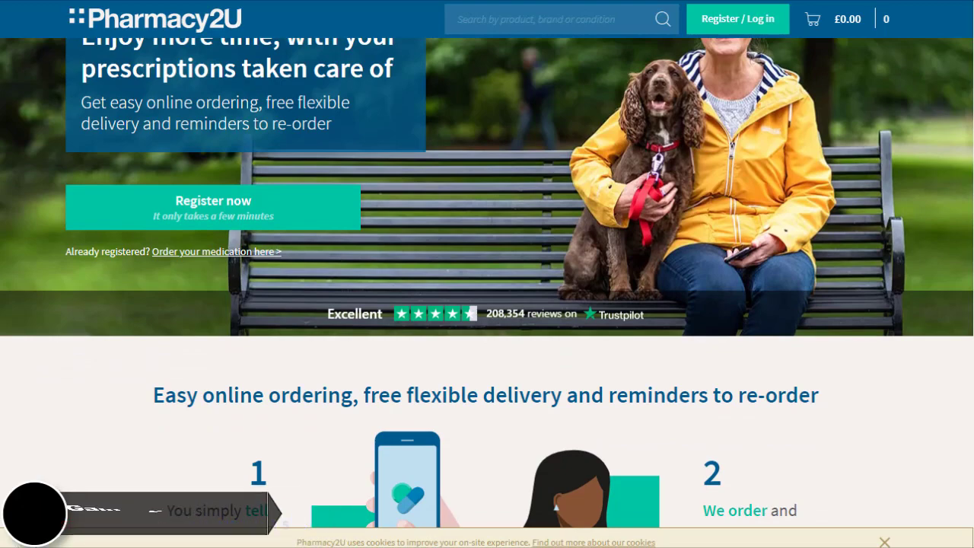
scroll(488, 274, "down", 8)
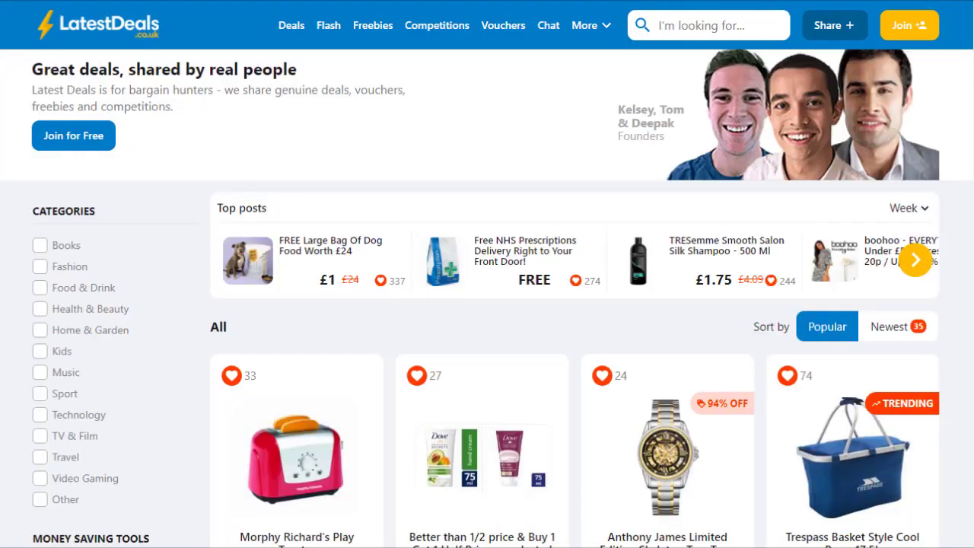
- Open the Morphy Richard's Play Toaster deal from the popular deals and get it, dismissing the app promotion
scroll(487, 305, "down", 4)
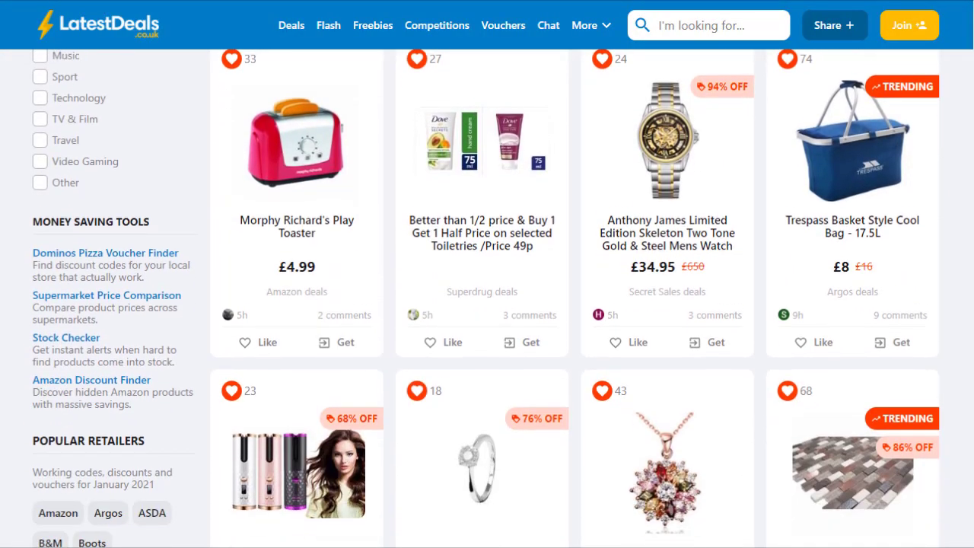
scroll(487, 304, "down", 1)
scroll(708, 202, "down", 1)
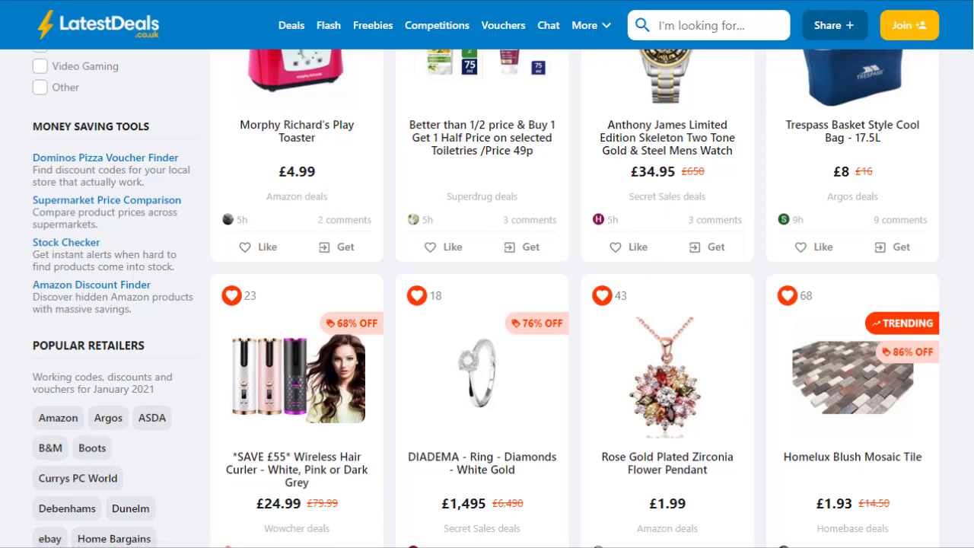
scroll(487, 298, "up", 2)
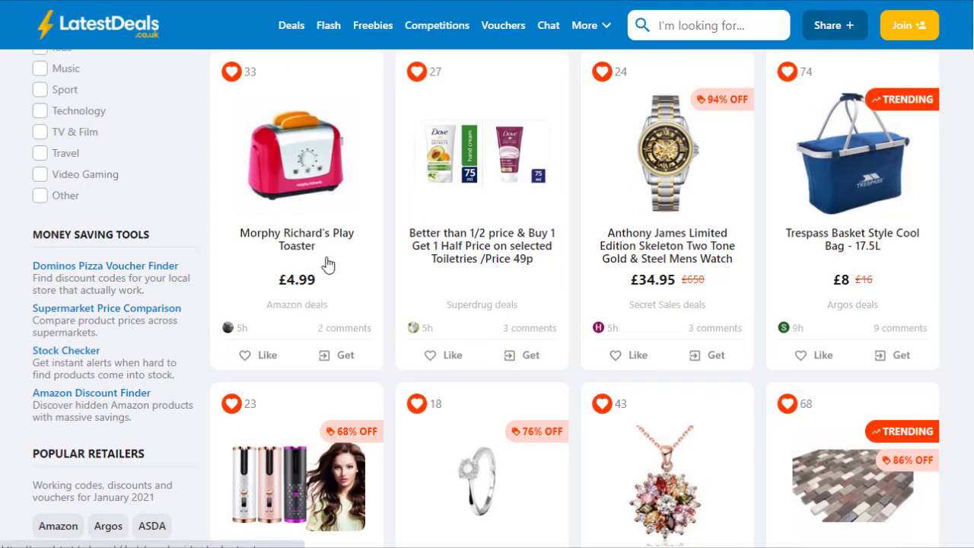
left_click(308, 216)
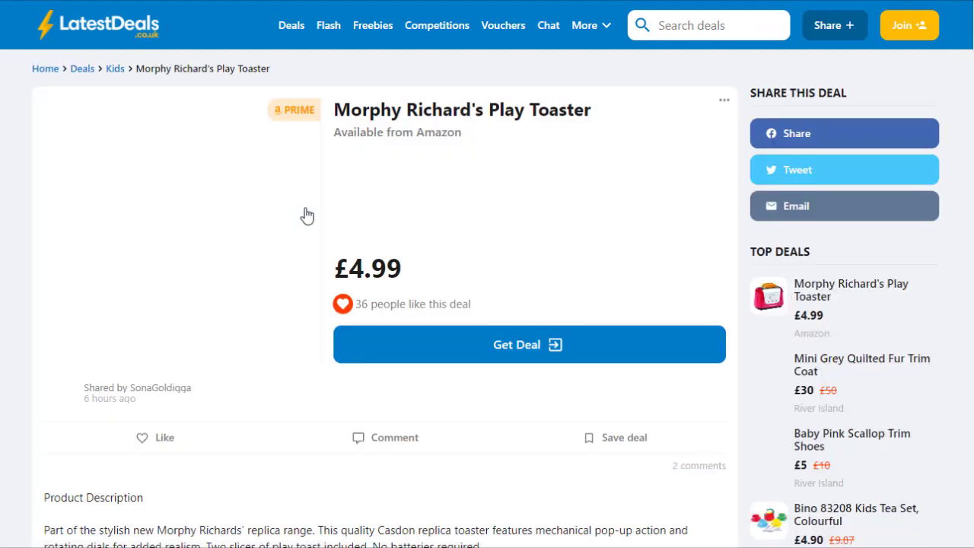
left_click(524, 350)
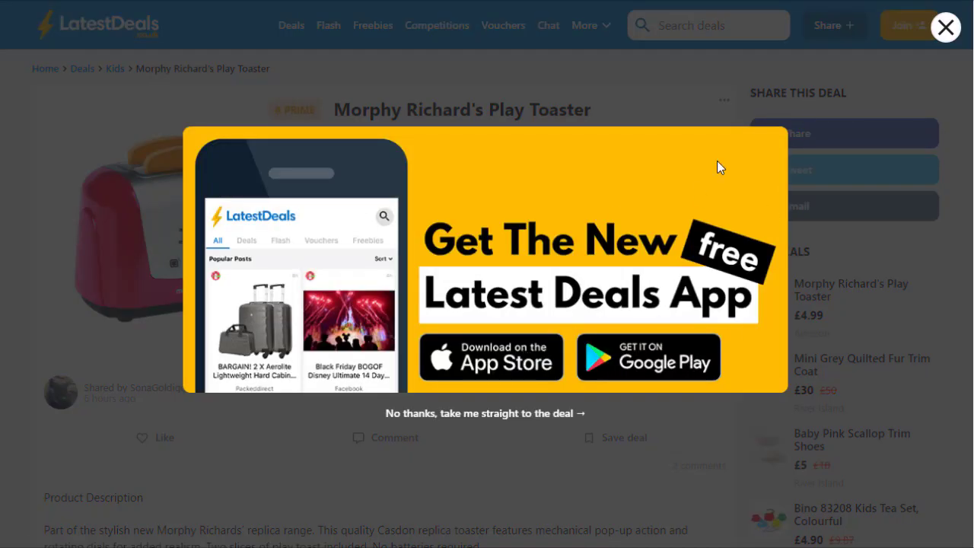
left_click(946, 29)
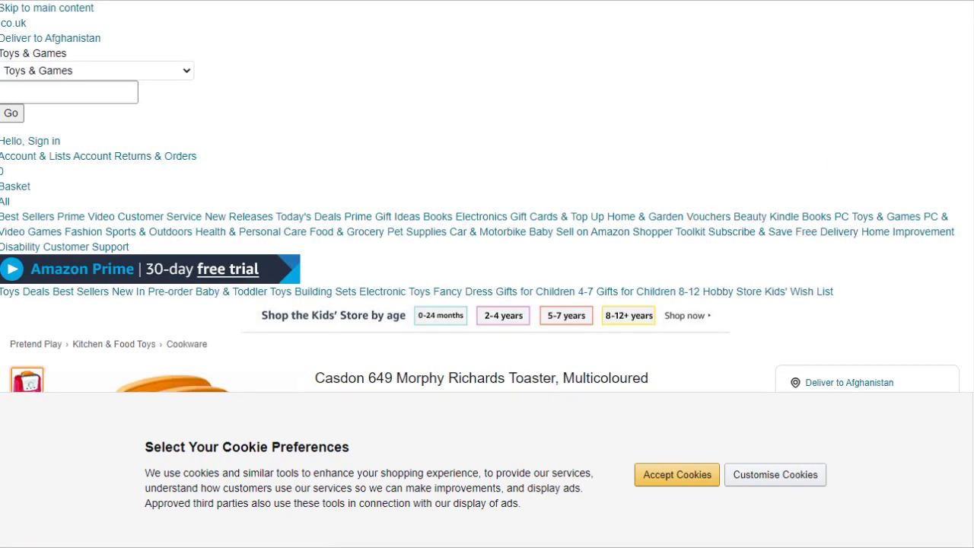
- Examine the toy toaster's price, specifications and item description on the Amazon product page
scroll(487, 197, "down", 2)
scroll(487, 196, "down", 2)
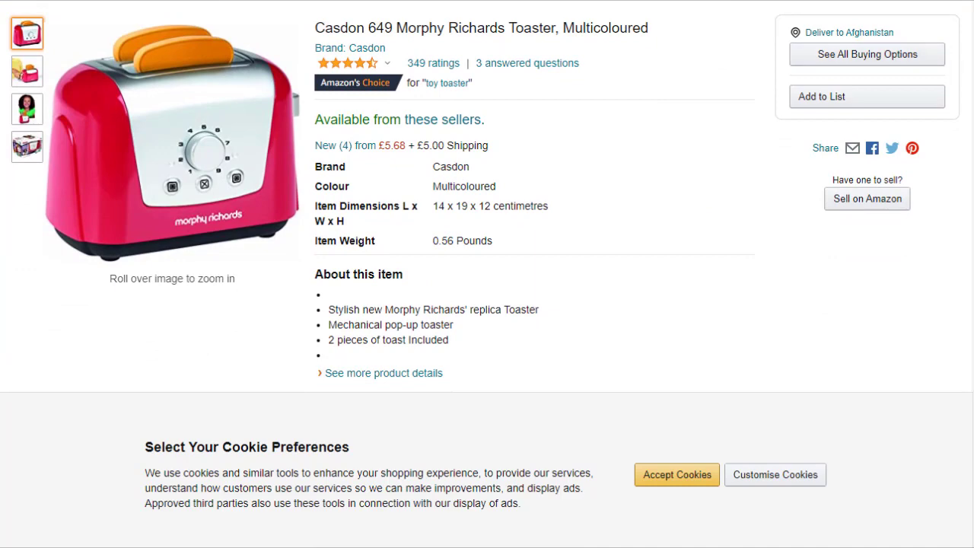
scroll(487, 197, "down", 3)
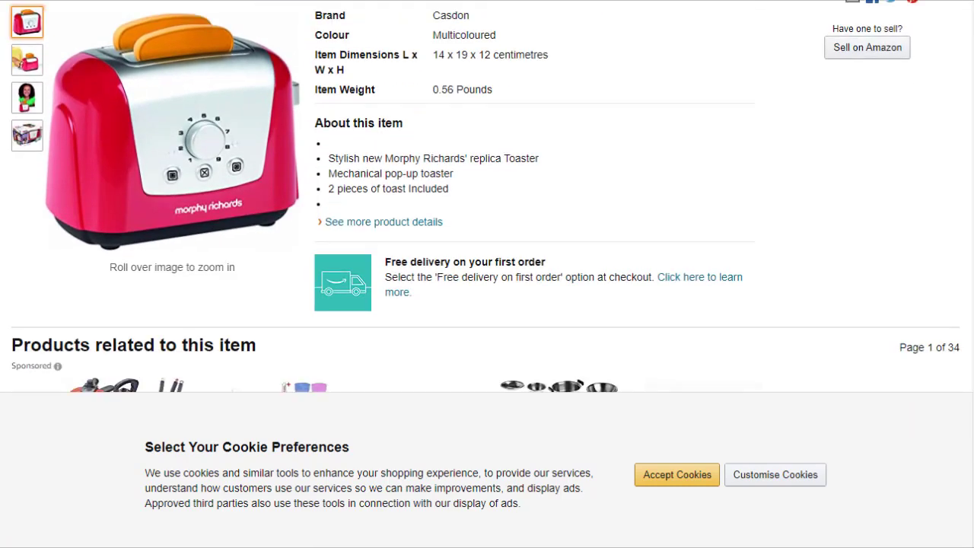
scroll(487, 196, "up", 1)
scroll(487, 196, "down", 1)
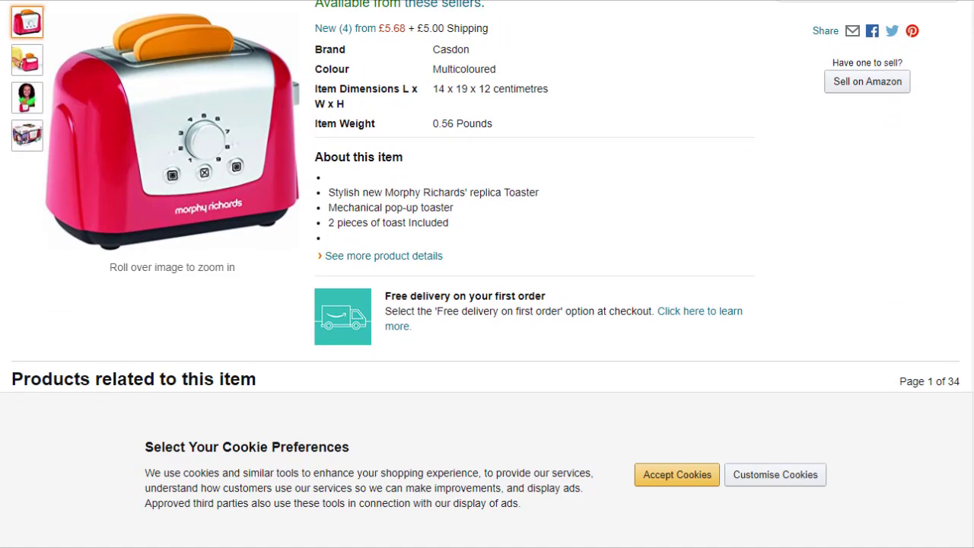
- Finish looking over the Amazon toaster page, return to the LatestDeals deal, and view its sign-up options before dismissing them
scroll(487, 196, "down", 10)
scroll(487, 196, "up", 15)
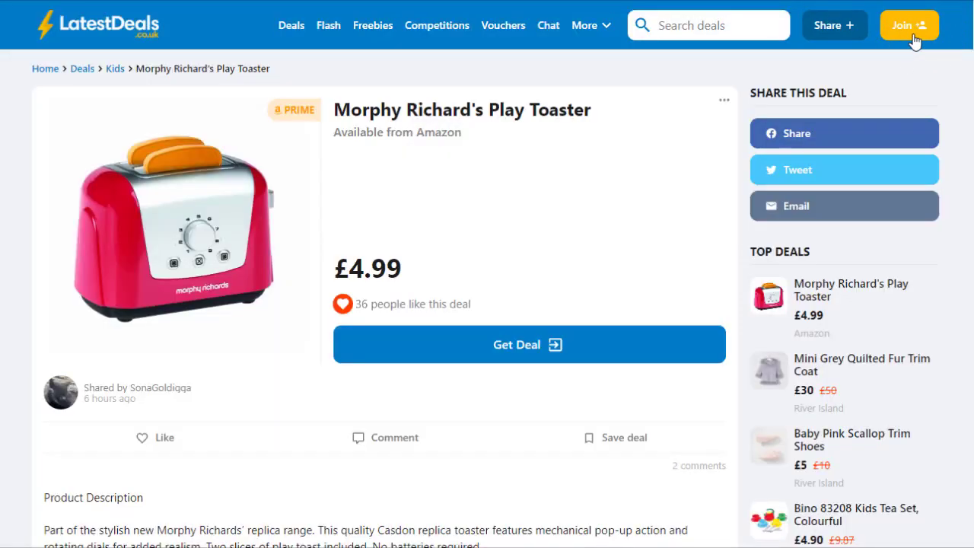
left_click(911, 31)
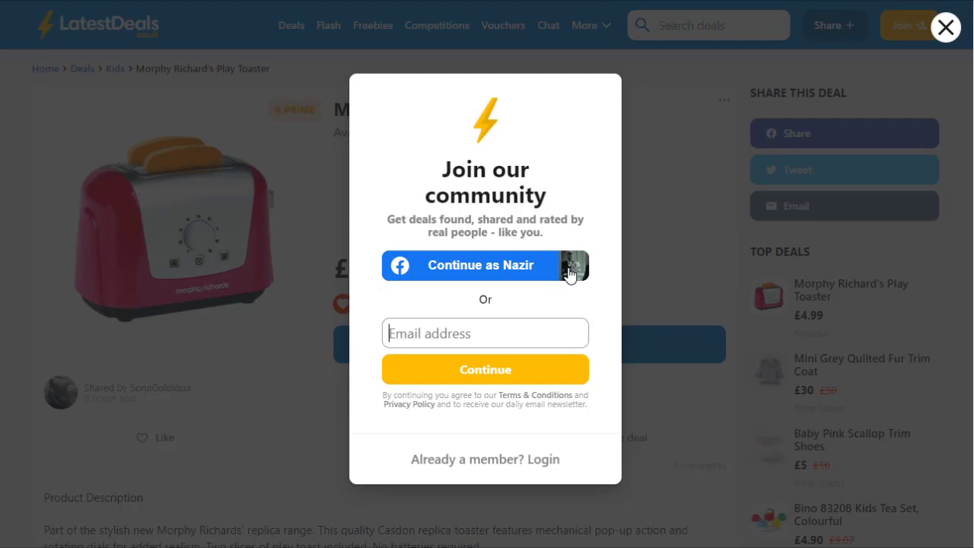
left_click(946, 28)
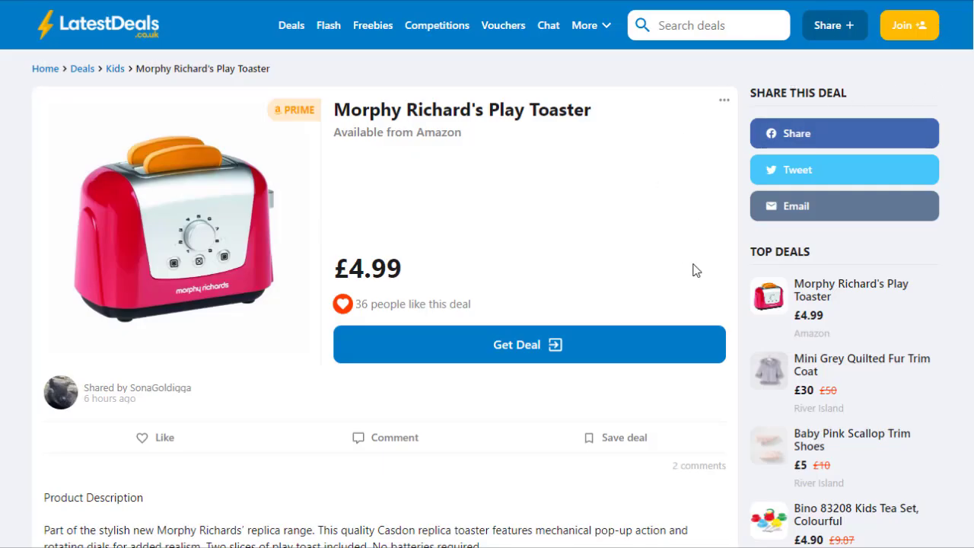
- Start sharing a new freebie on LatestDeals, ready to enter its link
left_click(836, 31)
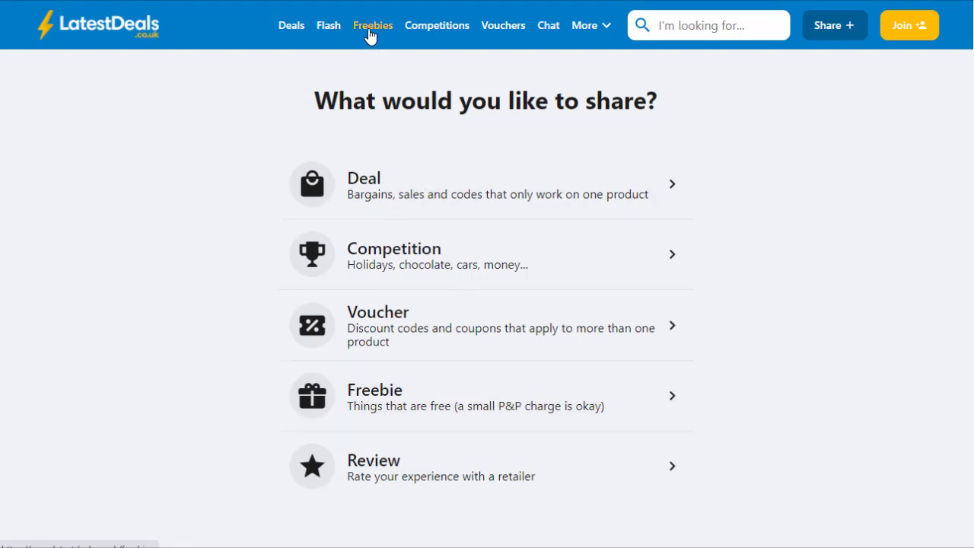
left_click(457, 424)
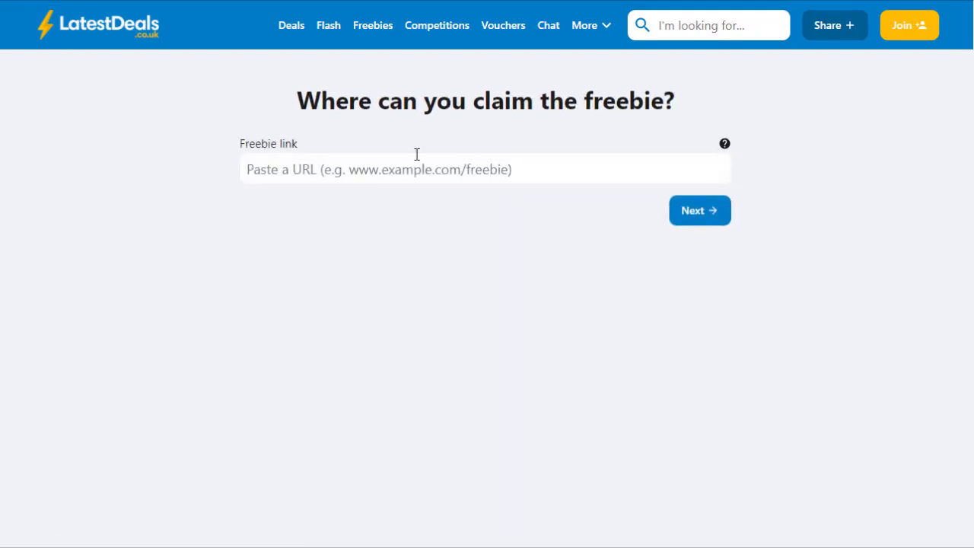
left_click(462, 167)
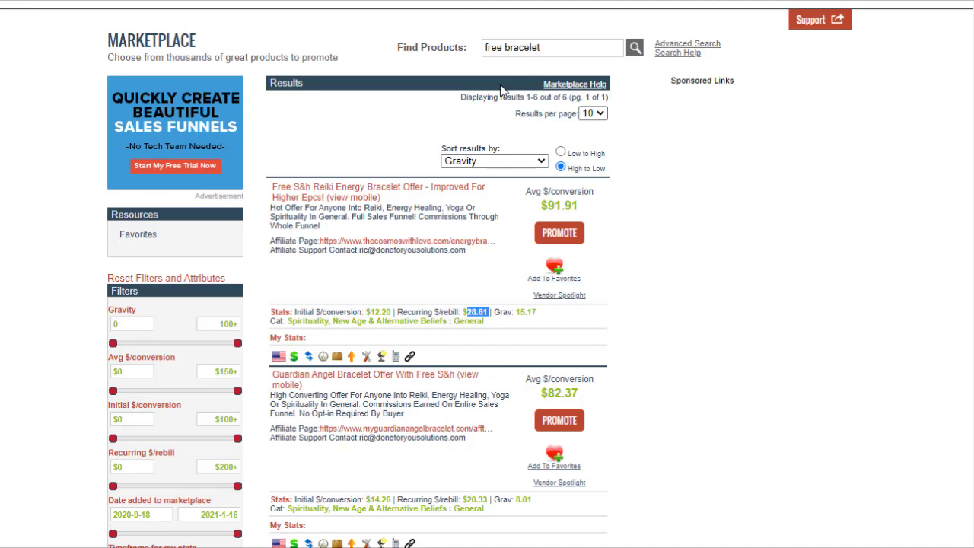
- Switch to the ClickBank marketplace, promote the Free S&H Reiki Energy Bracelet offer, and set its tracking ID to latestdeals
left_click(495, 285)
left_click(563, 234)
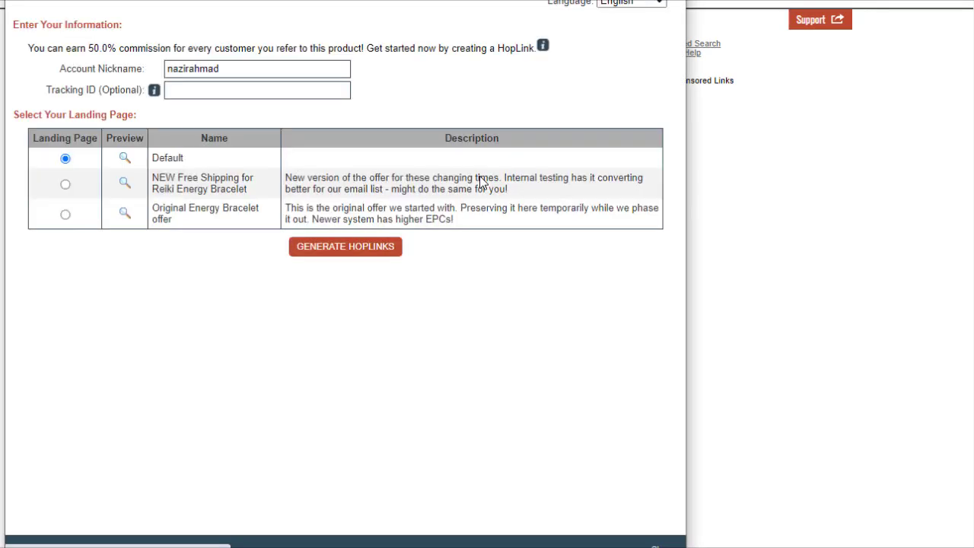
left_click(231, 94)
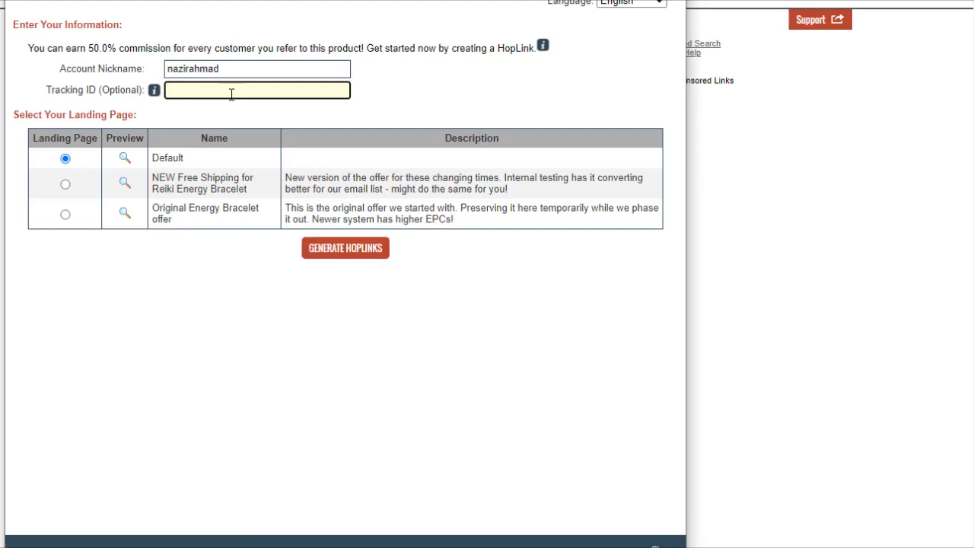
type("dea")
key("BackSpace")
key("BackSpace")
key("BackSpace")
key("BackSpace")
key("BackSpace")
key("BackSpace")
key("BackSpace")
type("latestdeals")
- Generate a HopLink for the NEW Free Shipping for Reiki Energy Bracelet landing page, copy it, and close the promotion dialog
left_click(64, 185)
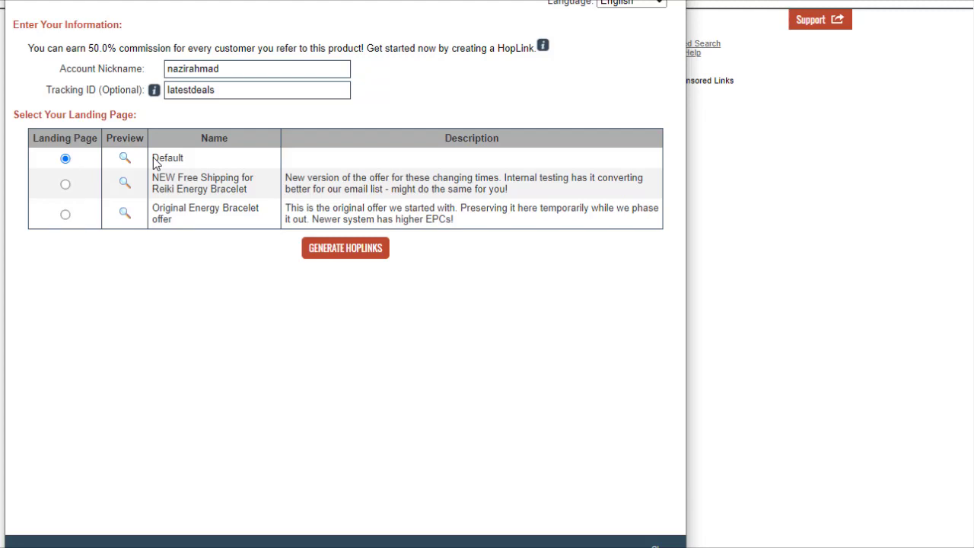
left_click(65, 185)
left_click(346, 255)
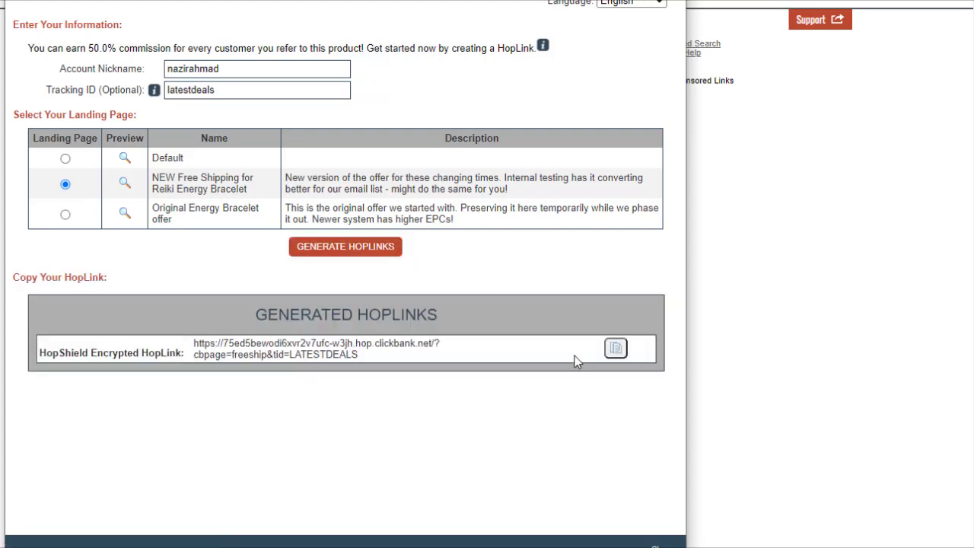
left_click(616, 348)
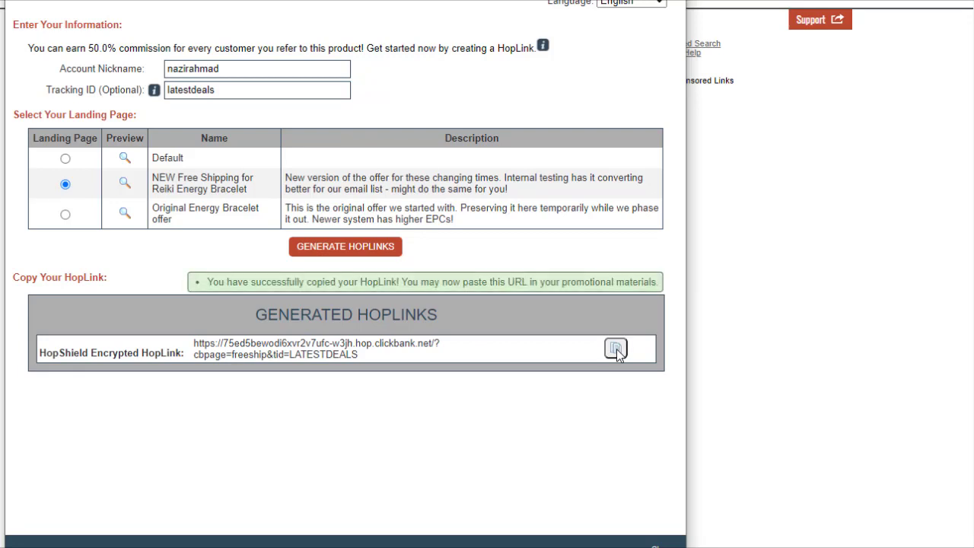
left_click(772, 118)
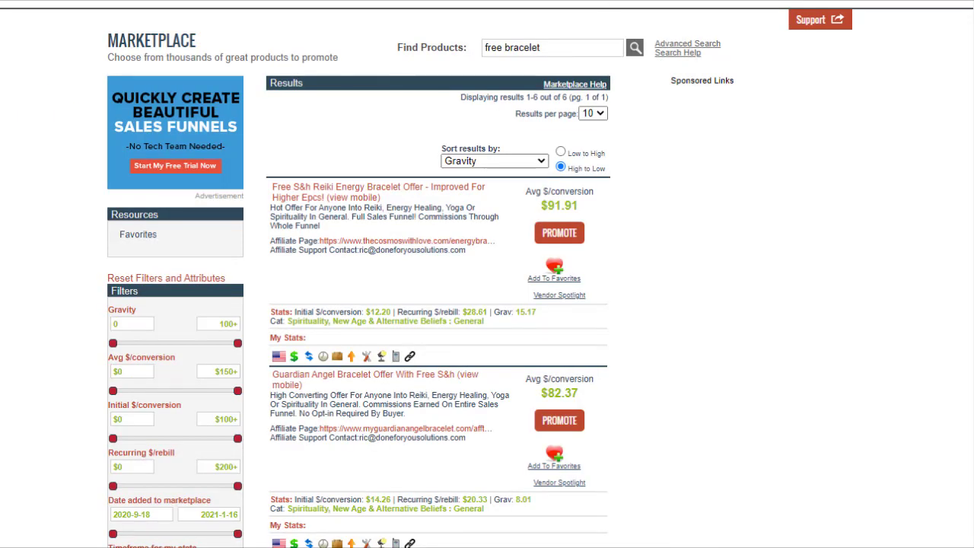
- Switch back to LatestDeals, paste the copied HopLink as the freebie link, and continue to the freebie information form
key("ctrl+Tab")
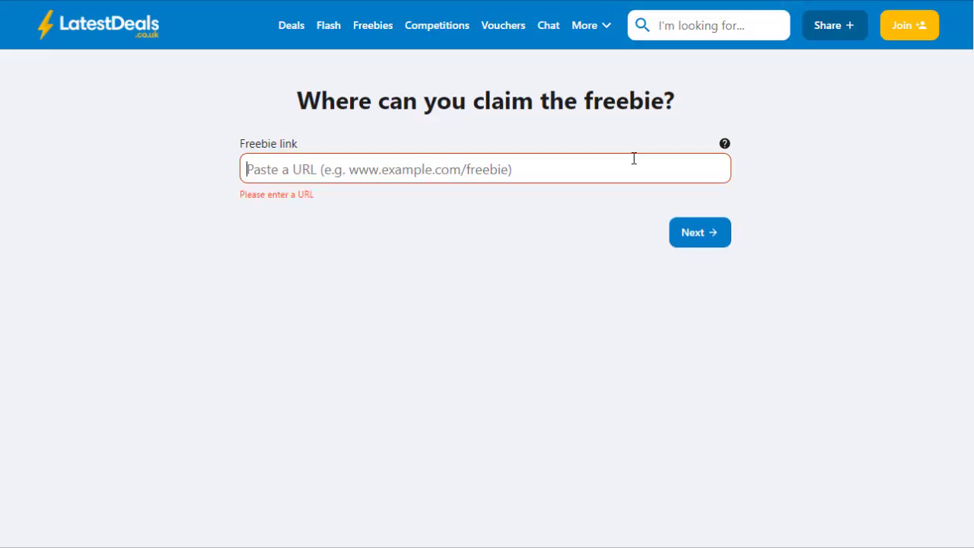
key("ctrl+v")
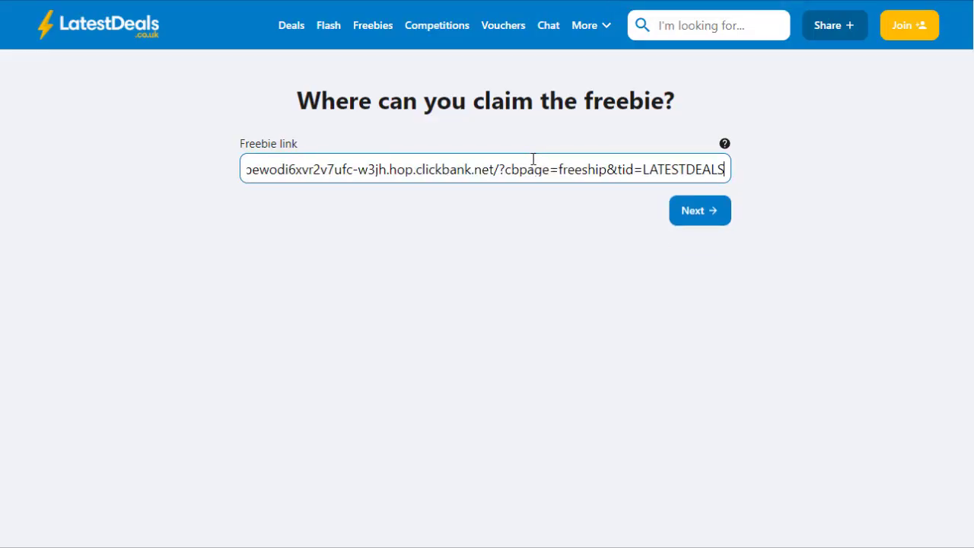
left_click(698, 220)
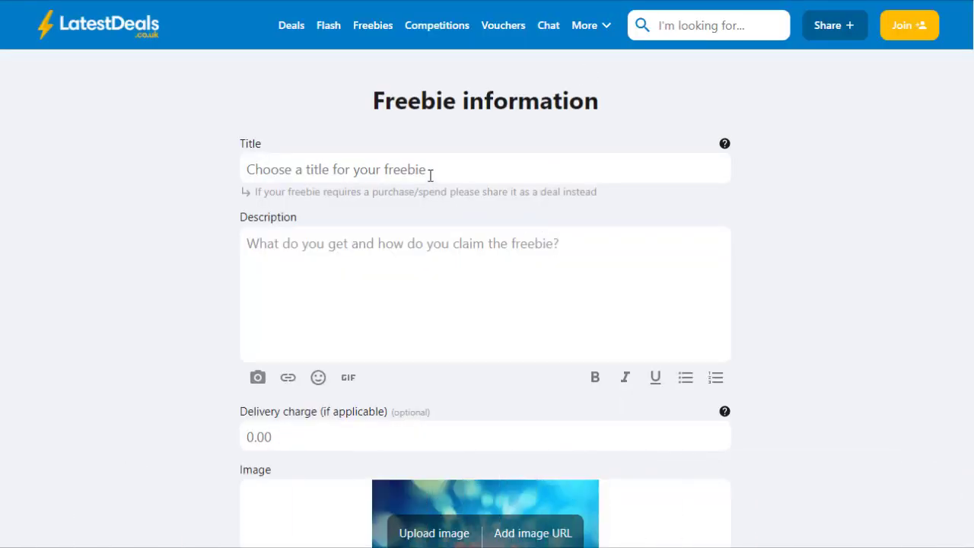
- Title the freebie "Free Bracelet For You"
left_click(430, 175)
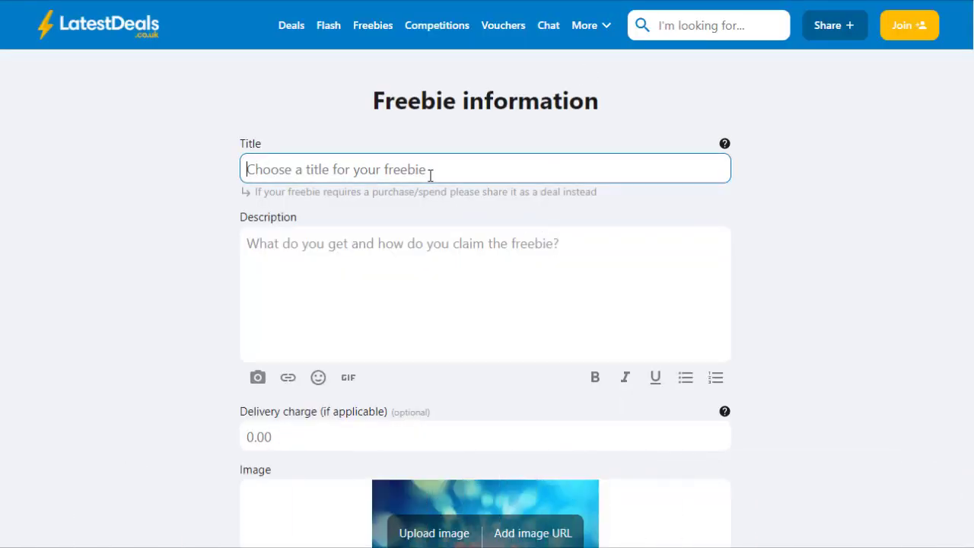
type("Free ")
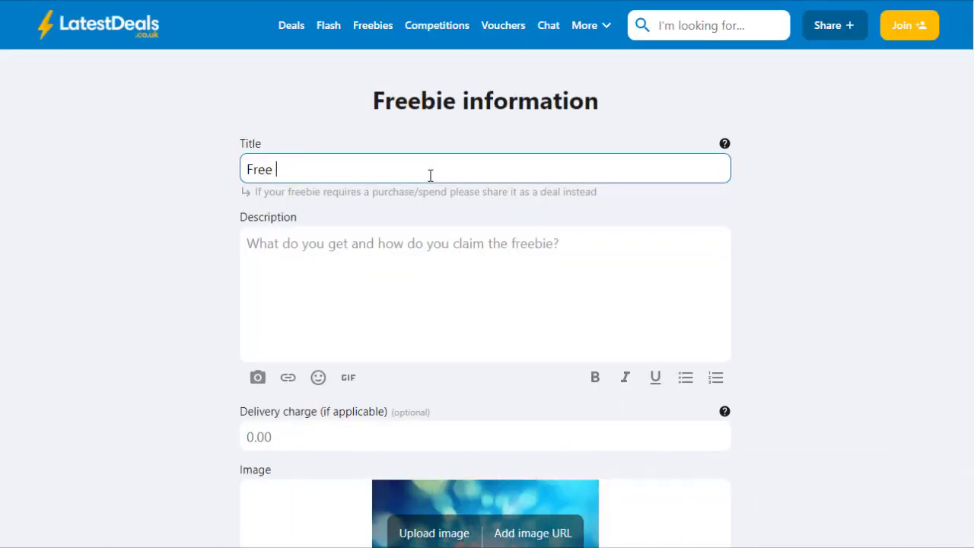
type("Bracelet For You")
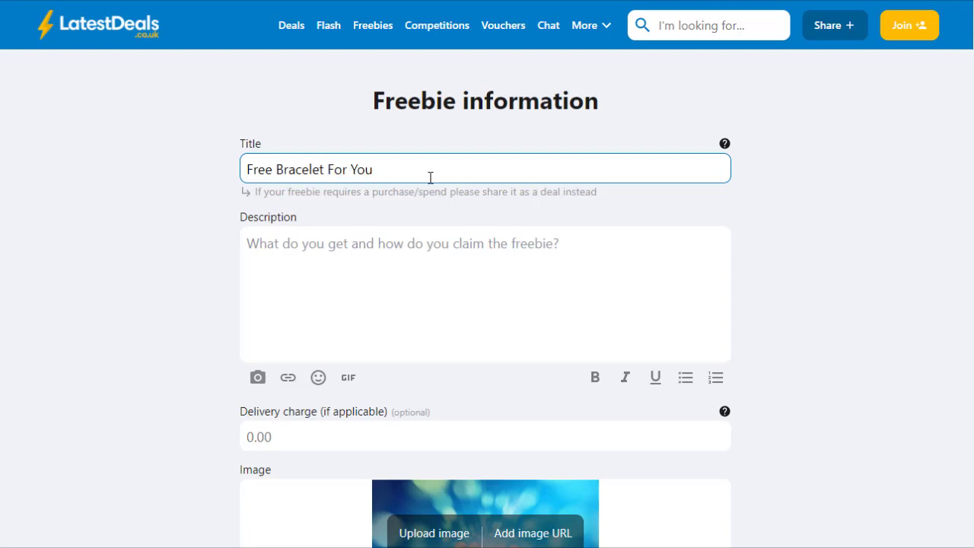
- Copy the first email's body text from The Cosmos affiliate page's email materials and paste it as the freebie's description
left_click(446, 266)
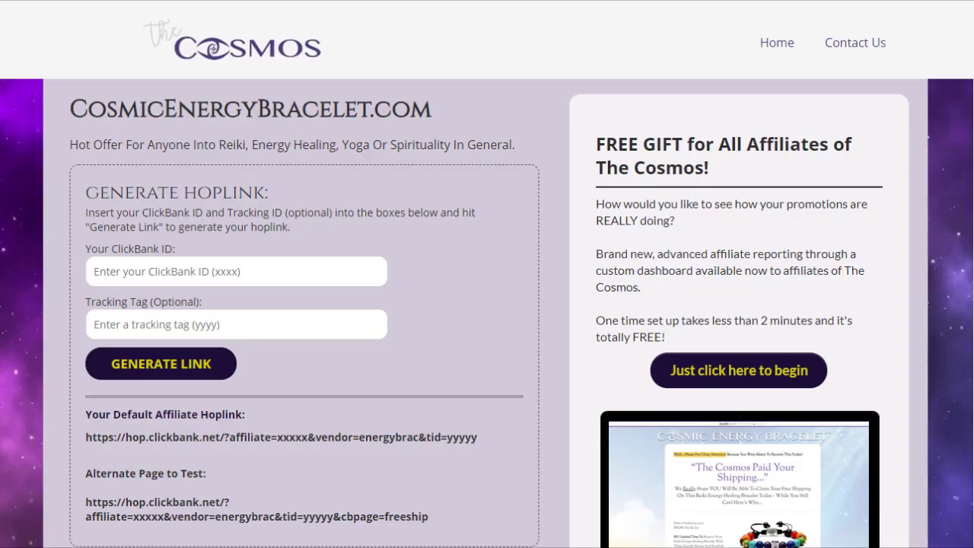
scroll(487, 305, "down", 20)
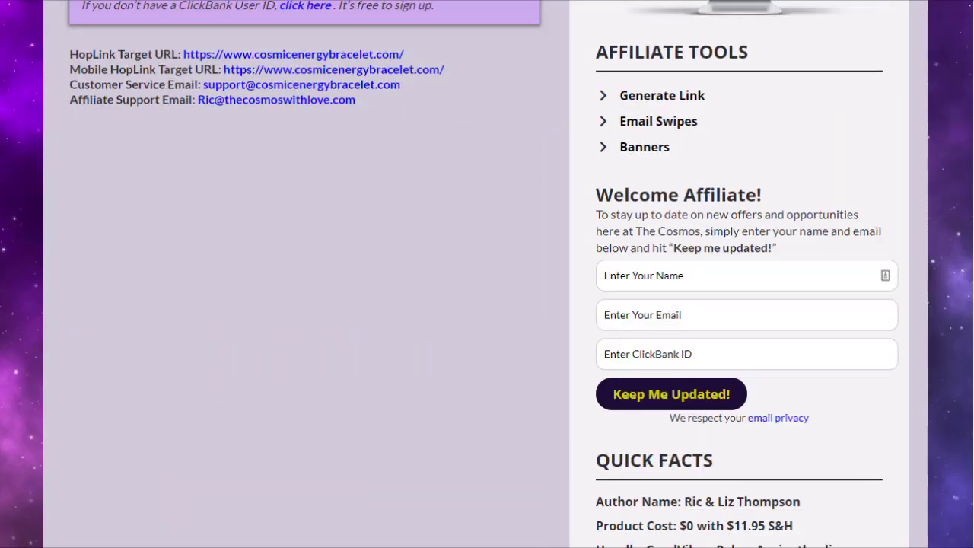
scroll(949, 322, "down", 15)
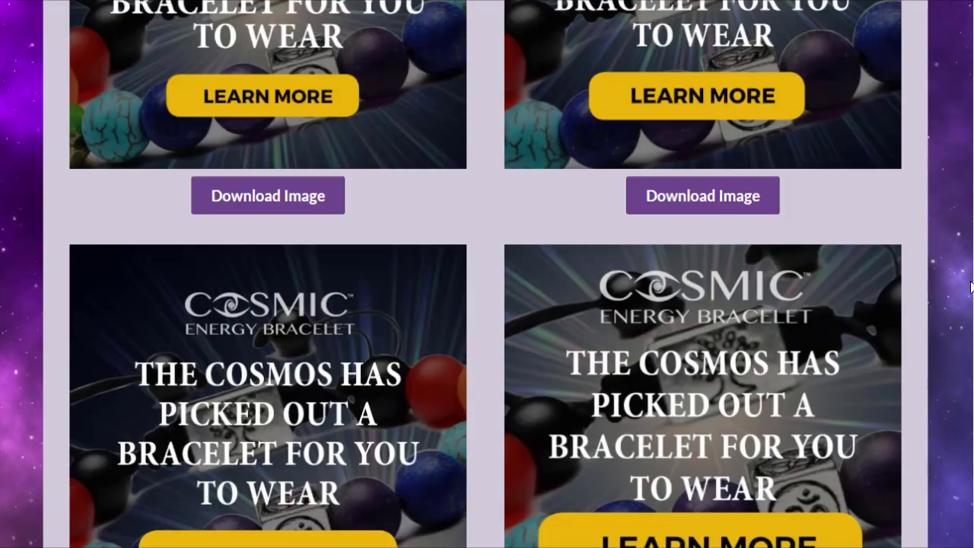
scroll(929, 438, "down", 5)
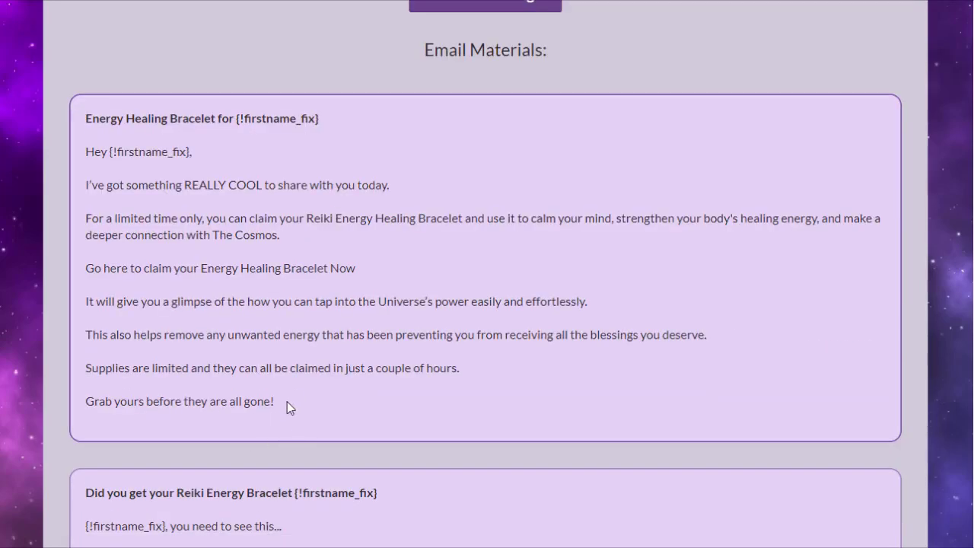
left_click_drag(287, 402, 86, 151)
right_click(99, 152)
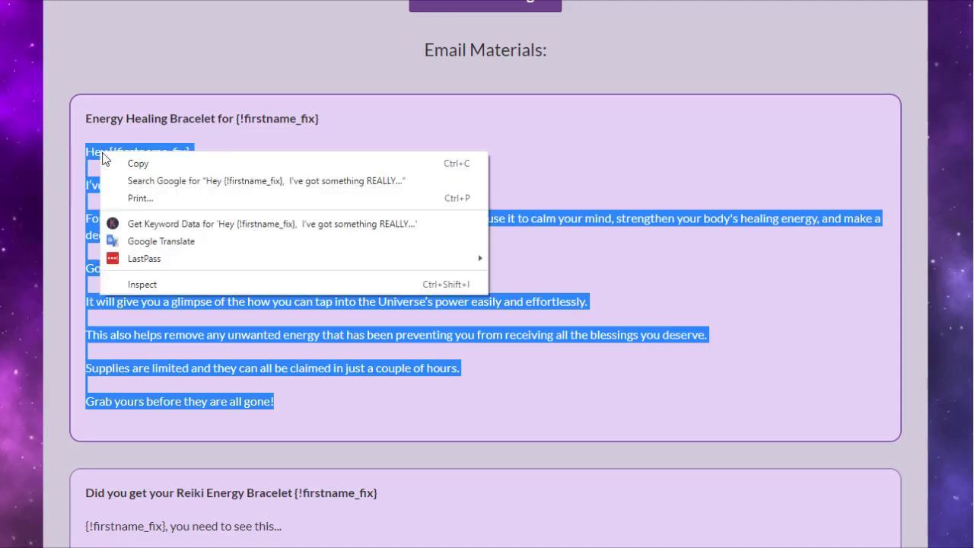
left_click(143, 165)
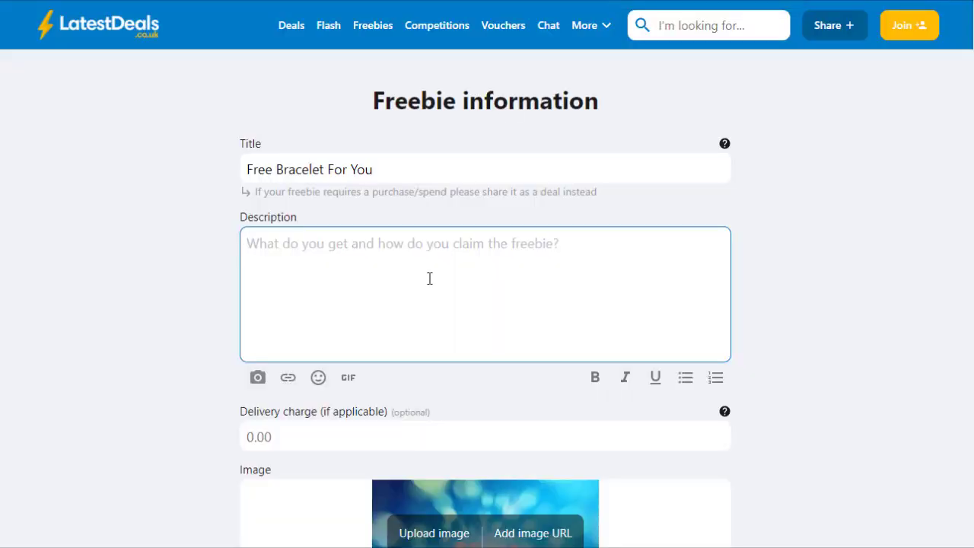
key("ctrl+v")
scroll(460, 263, "down", 1)
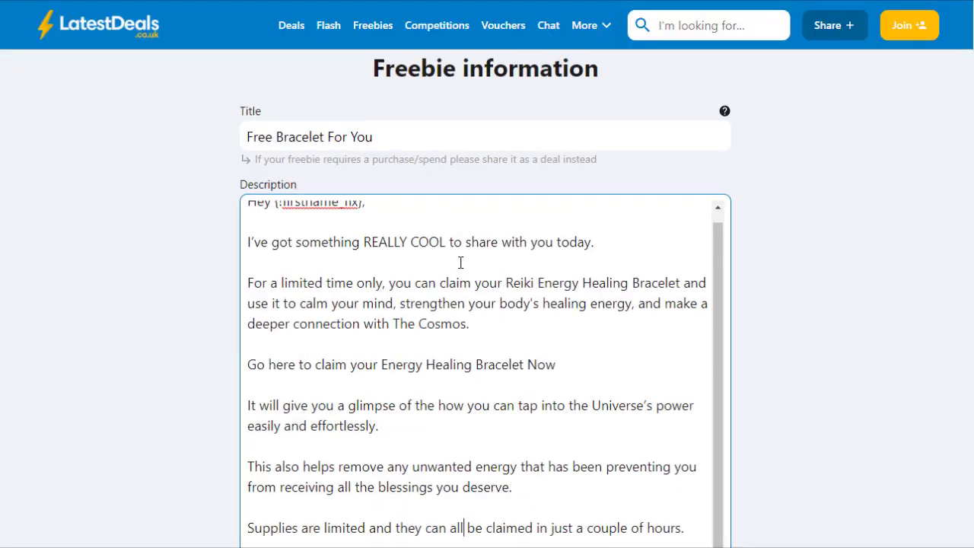
- Replace the first-name placeholder in the description's greeting with "Buddies" and remove the blank line after the "REALLY COOL" sentence
left_click(460, 263)
key("Up")
key("Up")
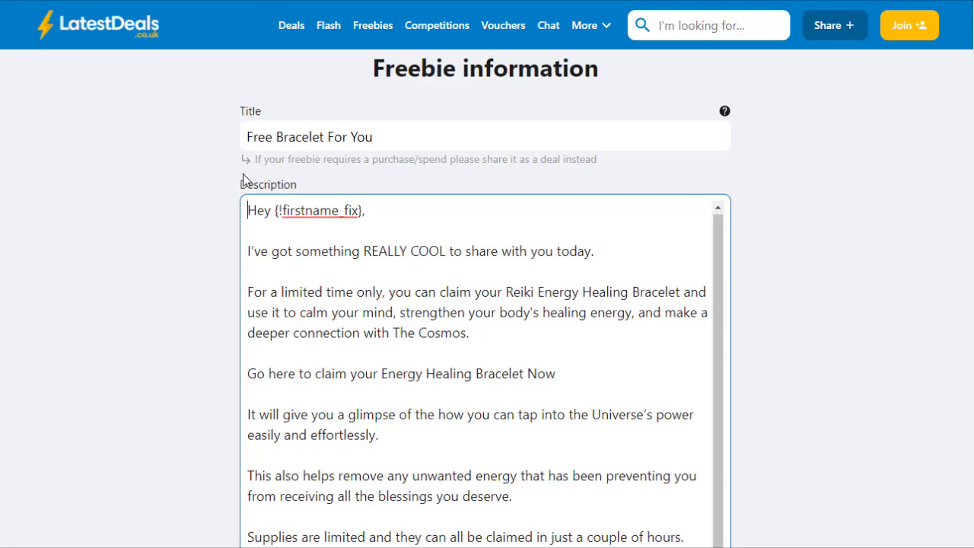
left_click(364, 217)
key("BackSpace")
key("BackSpace")
key("BackSpace")
key("BackSpace")
key("BackSpace")
key("BackSpace")
key("BackSpace")
key("BackSpace")
key("BackSpace")
key("BackSpace")
key("BackSpace")
key("BackSpace")
key("BackSpace")
key("BackSpace")
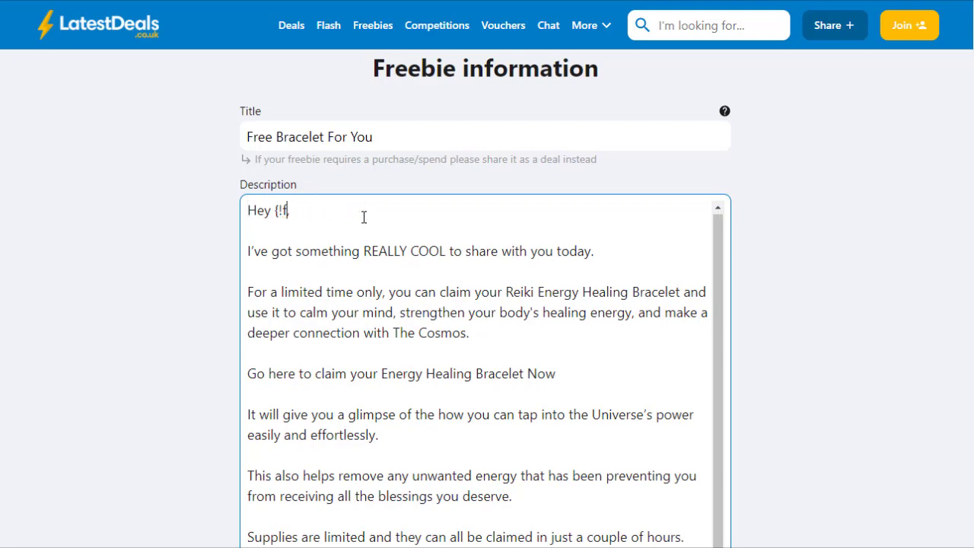
key("BackSpace")
key("BackSpace")
key("BackSpace")
type("Buddi")
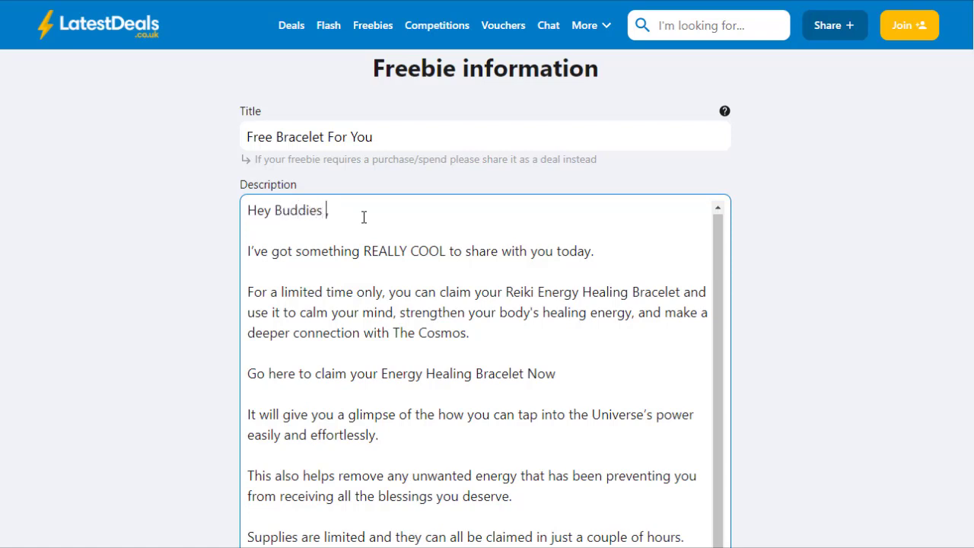
key("BackSpace")
key("BackSpace")
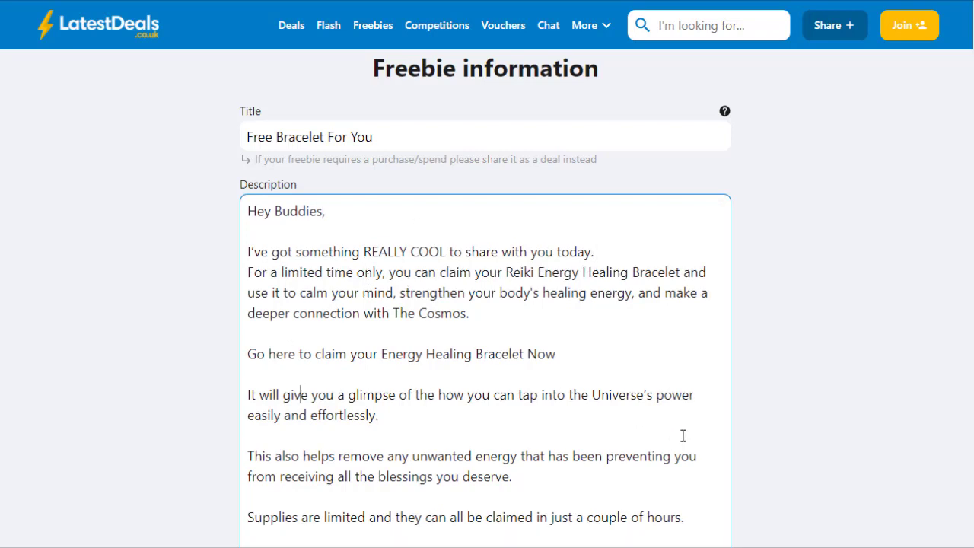
scroll(487, 304, "down", 3)
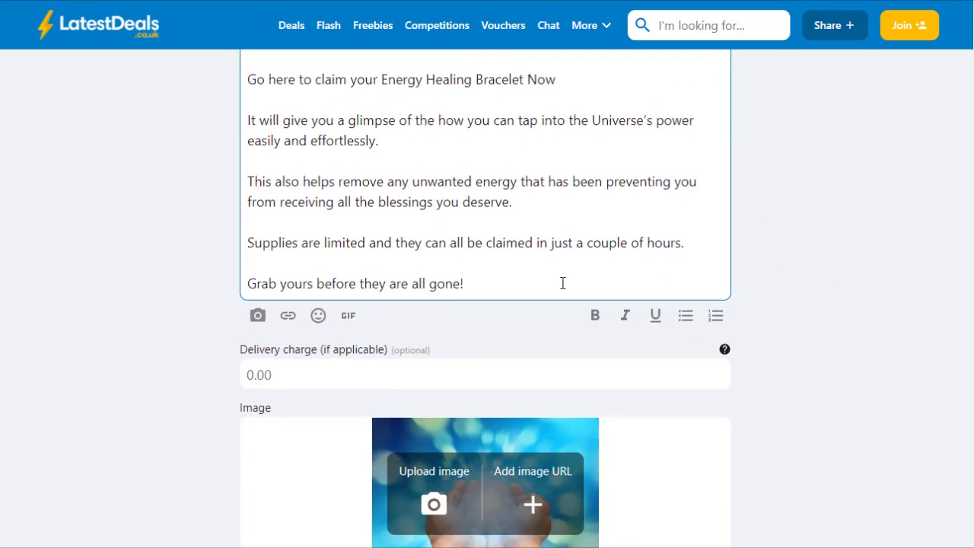
left_click(310, 373)
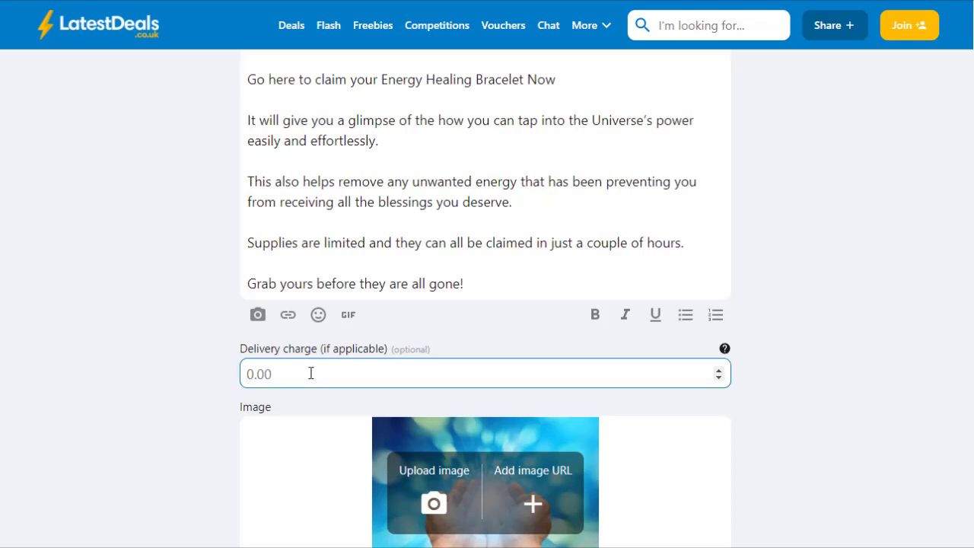
left_click(438, 351)
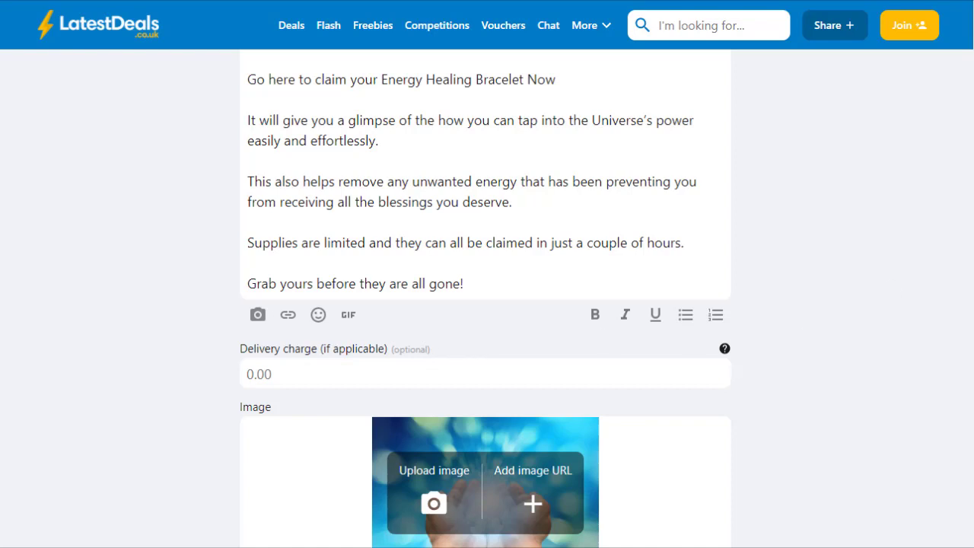
- Upload the reiki-bracelet picture from the Desktop folder as the freebie's image
scroll(487, 305, "down", 3)
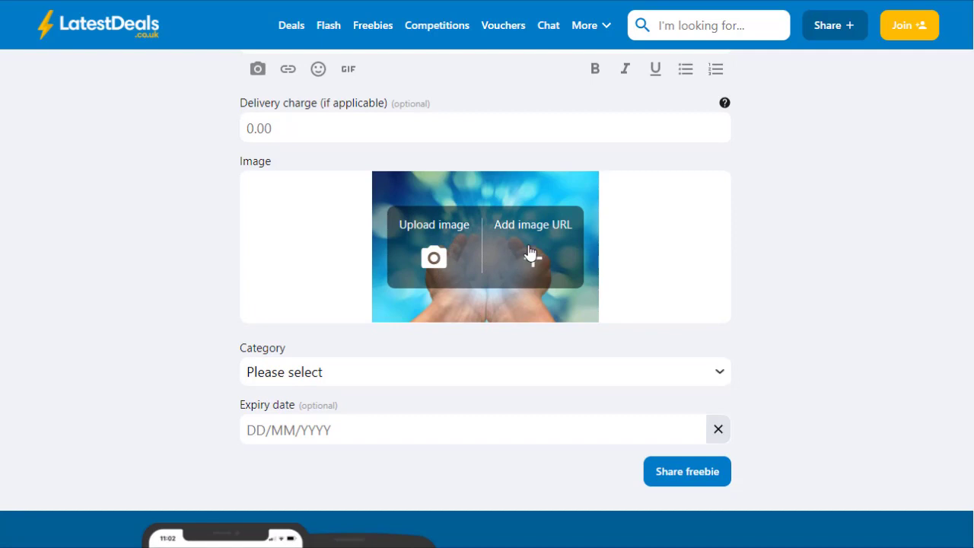
left_click(440, 259)
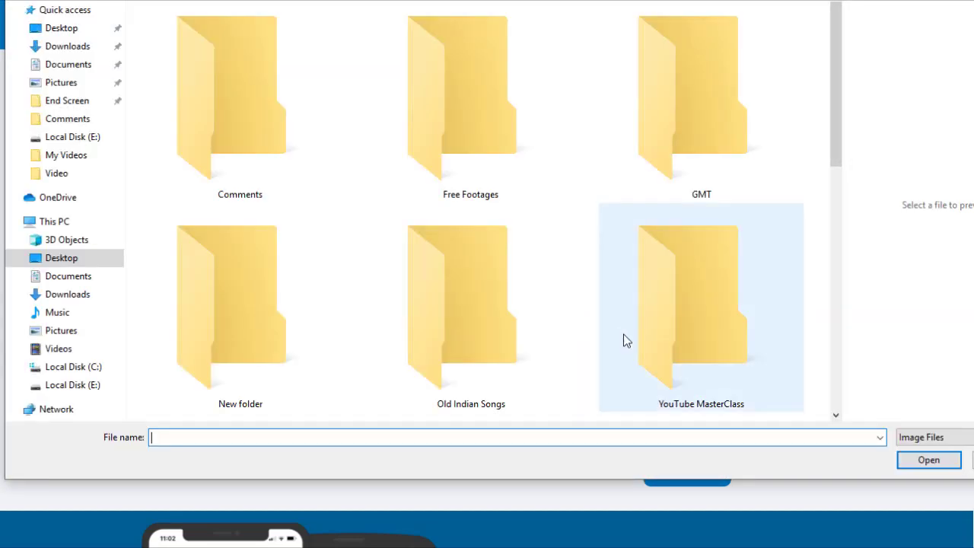
left_click_drag(840, 98, 864, 342)
left_click(210, 115)
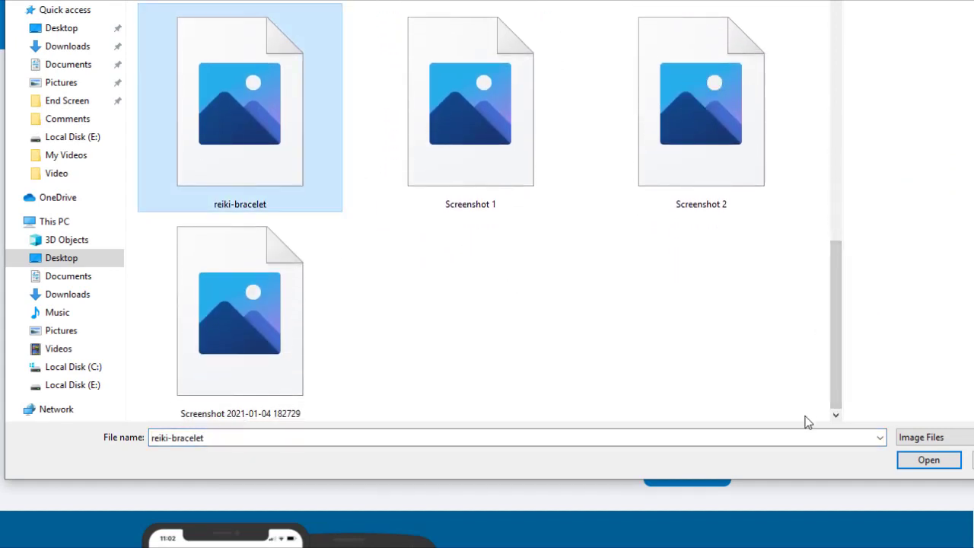
left_click(927, 459)
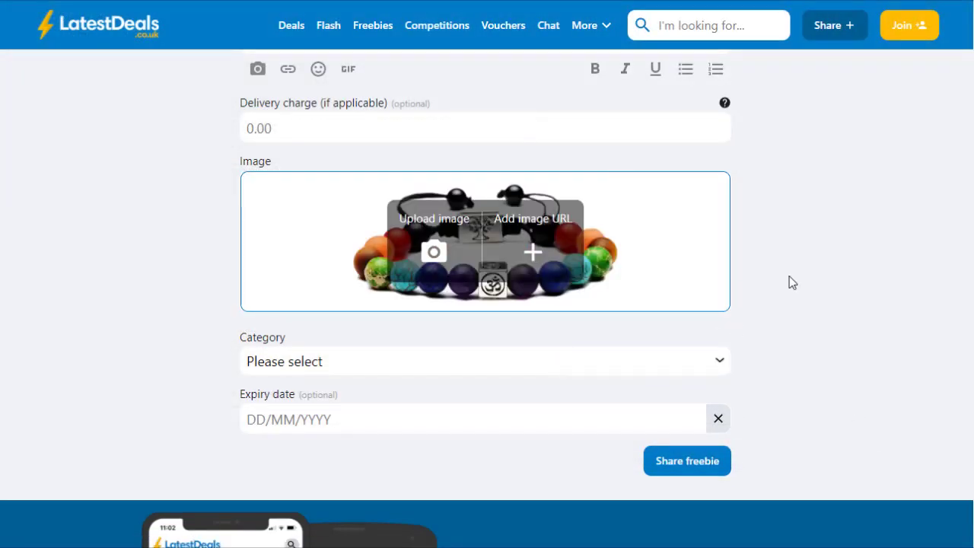
- Set the freebie's category to Fashion and leave the optional expiry date blank
scroll(487, 298, "down", 1)
scroll(488, 299, "down", 1)
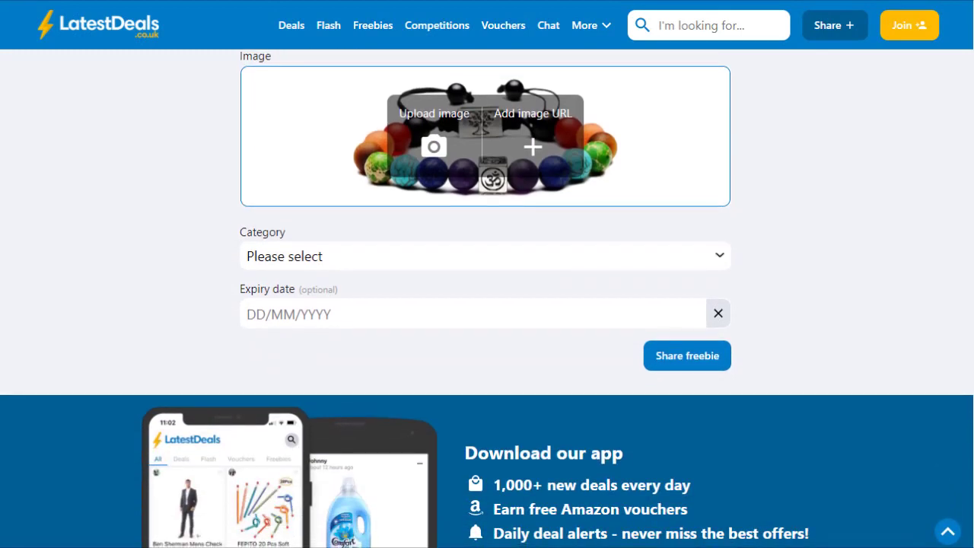
left_click(393, 262)
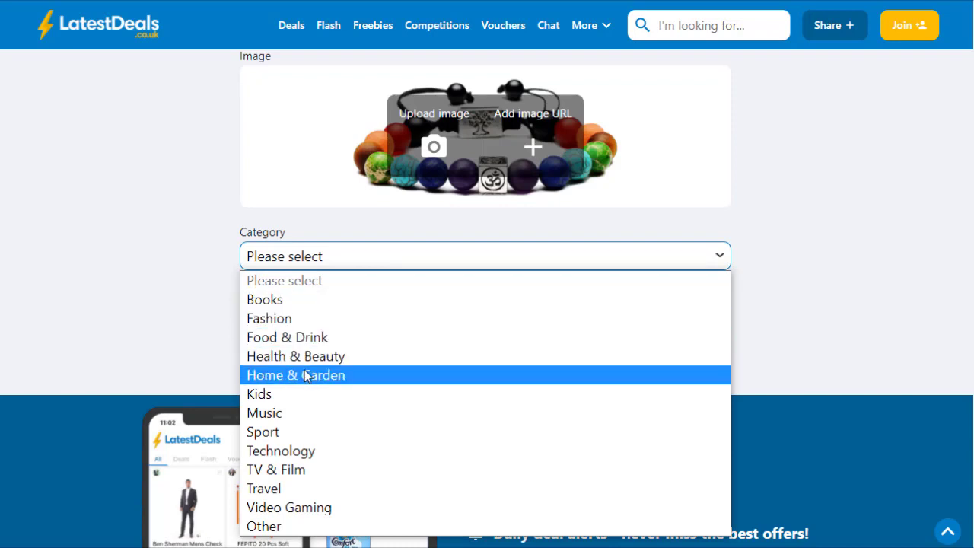
key("Down")
key("Down")
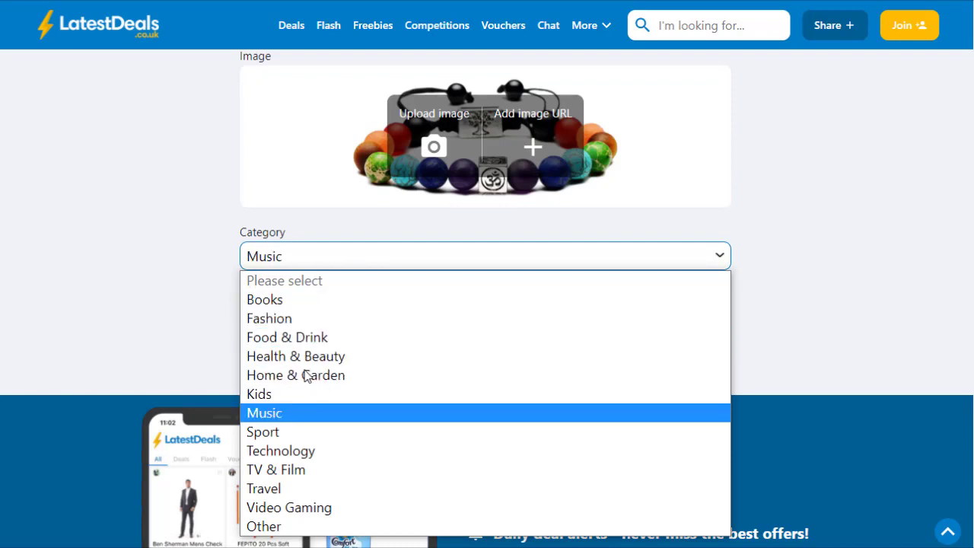
key("Down")
key("Down")
key("Down")
key("Down")
key("Down")
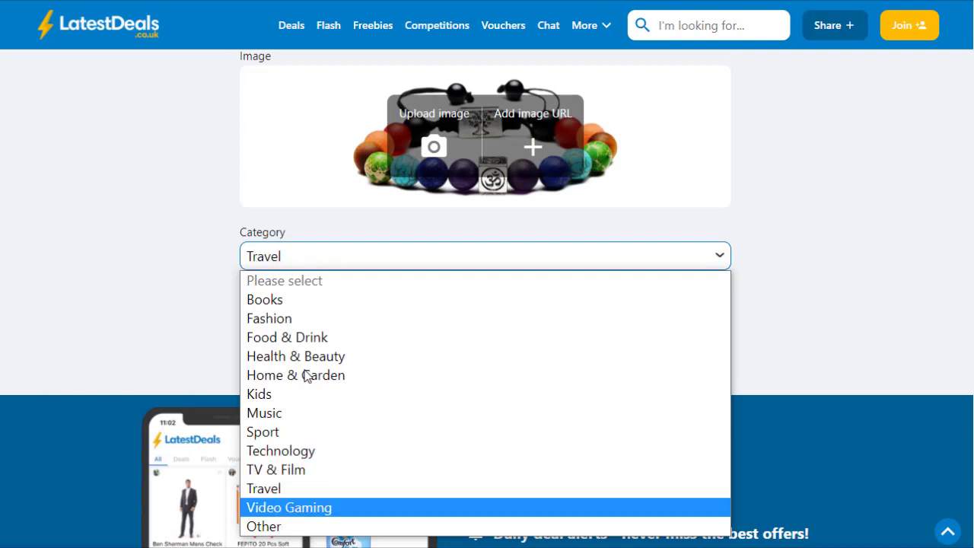
key("Down")
key("Up")
key("Up")
key("Up")
key("Up")
key("Up")
key("Up")
key("Up")
key("Up")
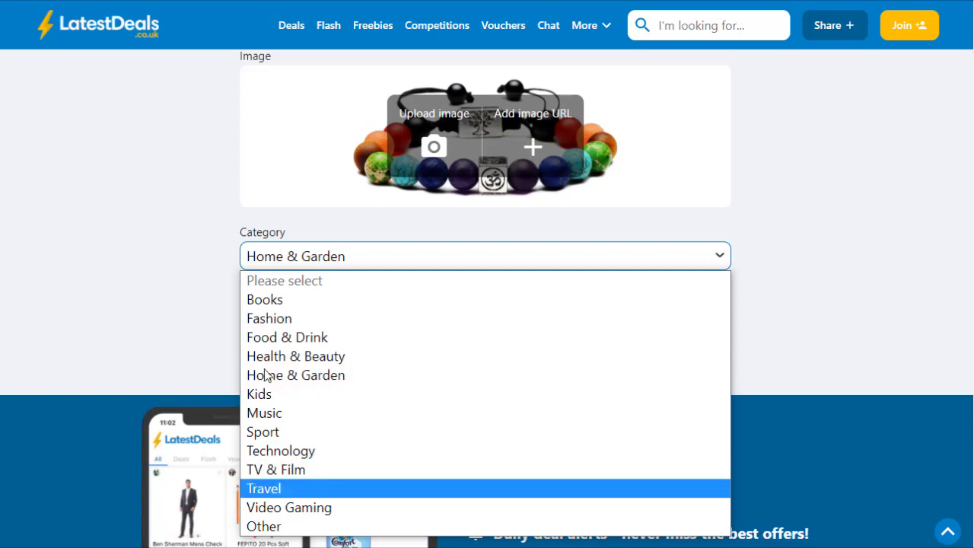
left_click(309, 324)
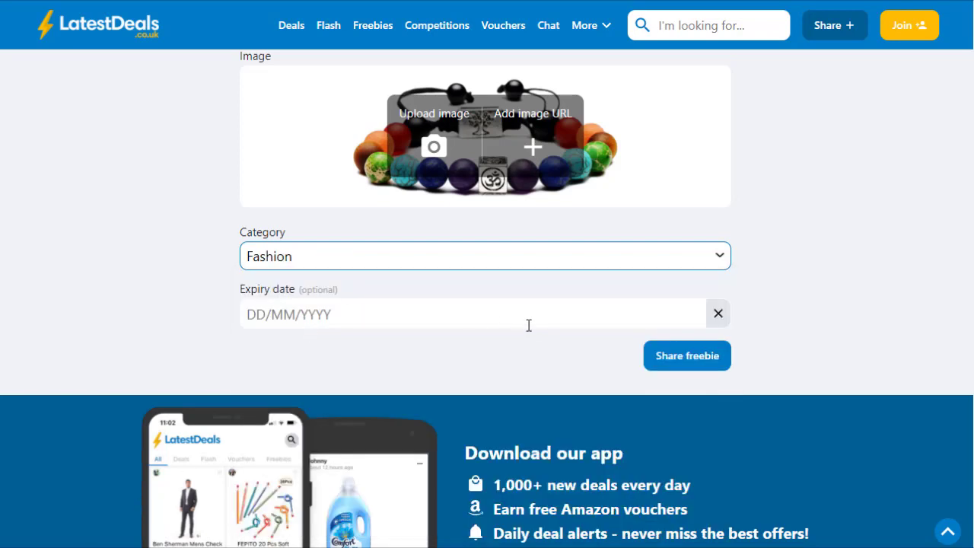
left_click(375, 314)
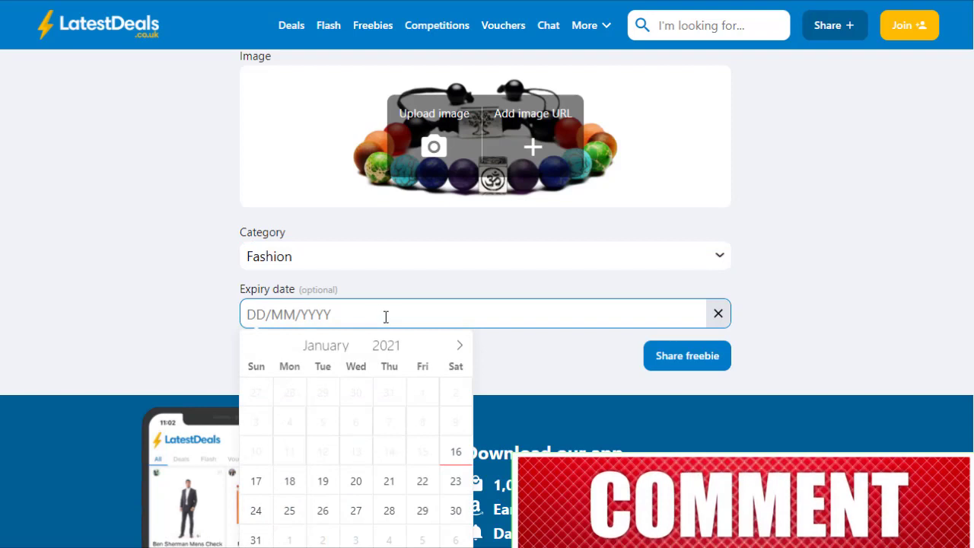
left_click(828, 320)
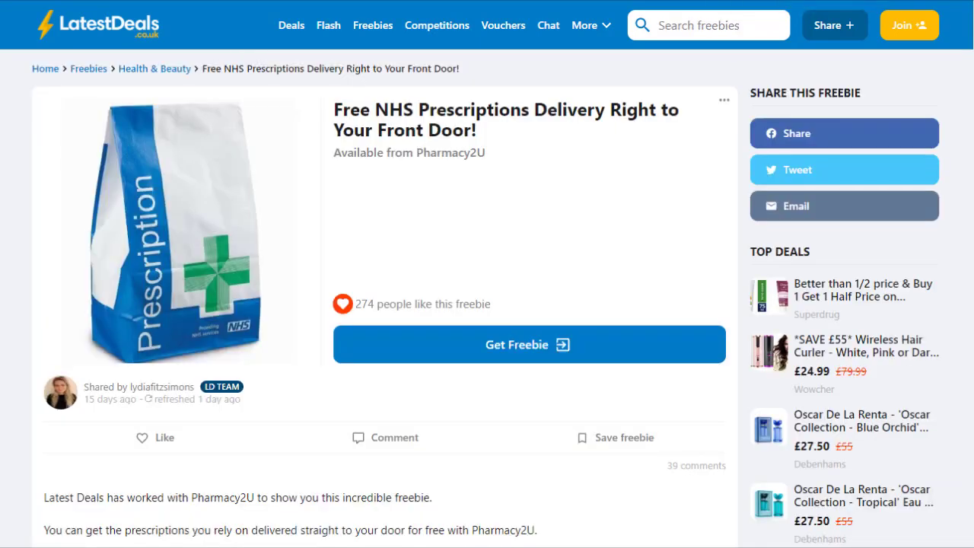
- Return to the site's home page and browse further through this week's top posts
left_click(114, 27)
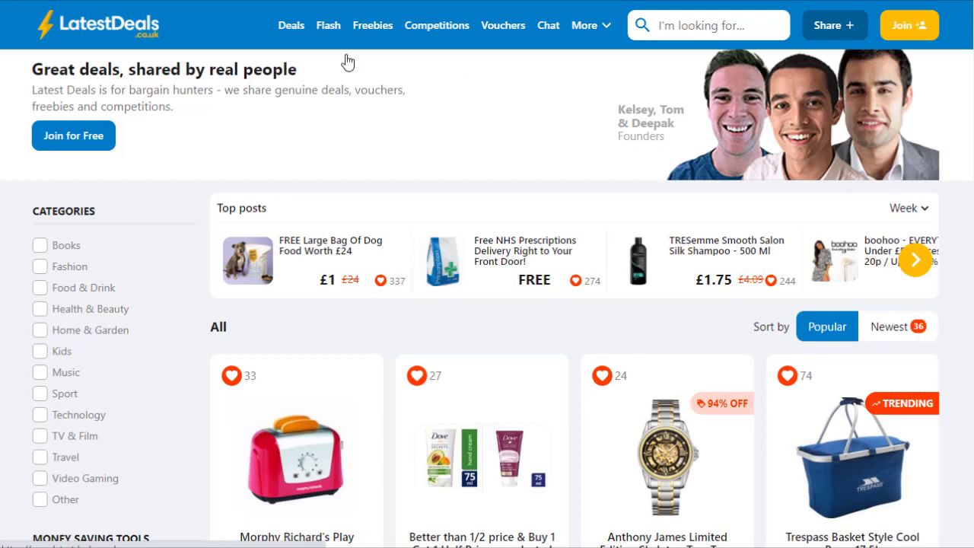
scroll(488, 296, "down", 2)
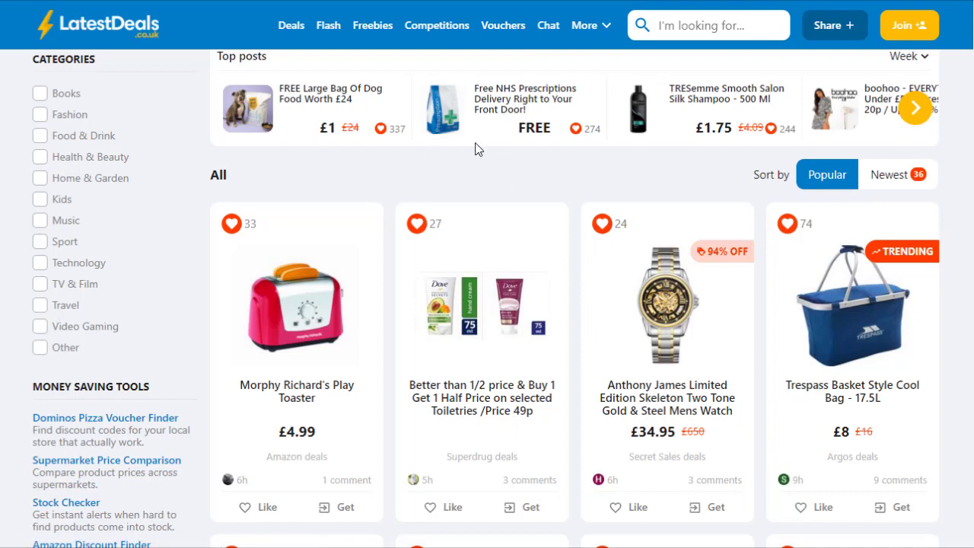
left_click(917, 107)
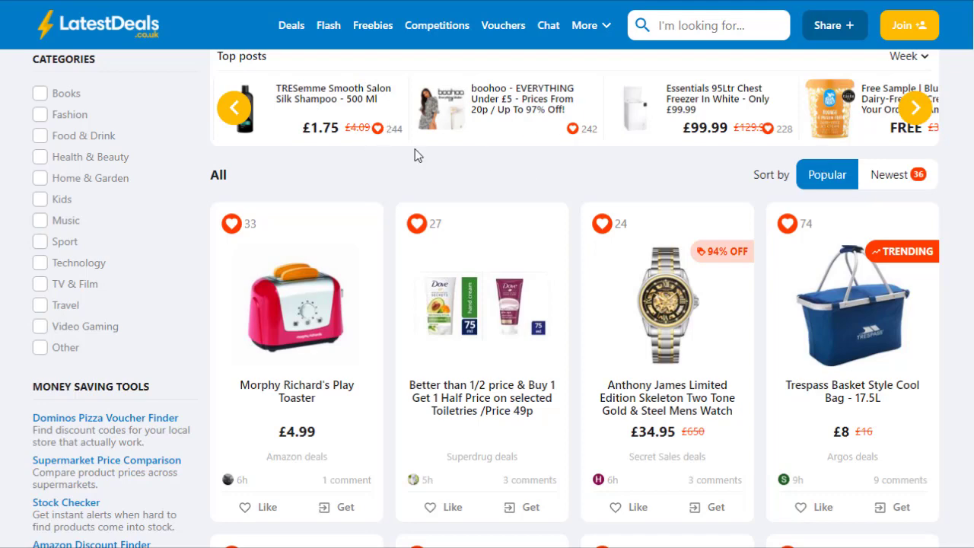
- Open the TRESemme Smooth Salon Silk Shampoo deal from the top posts and read through its members' comments
left_click(333, 98)
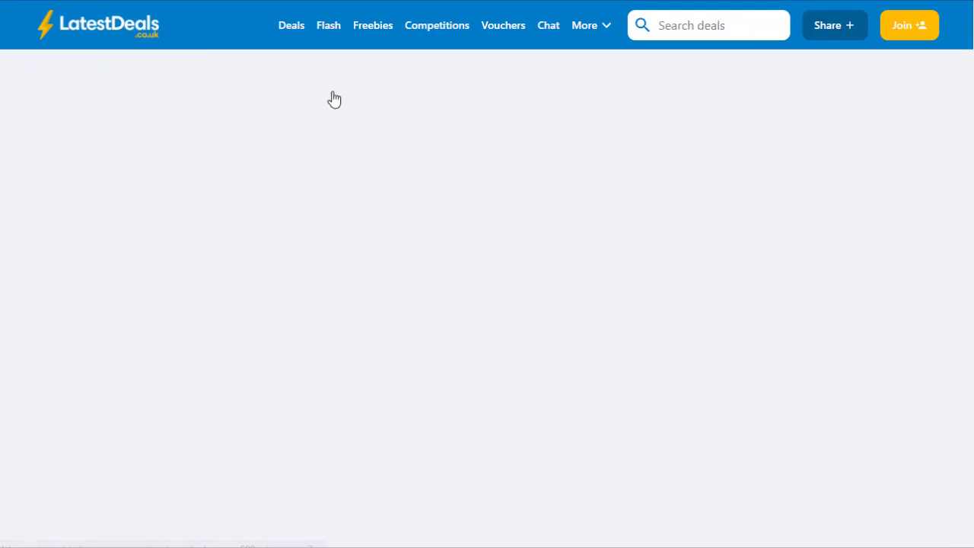
scroll(333, 98, "down", 6)
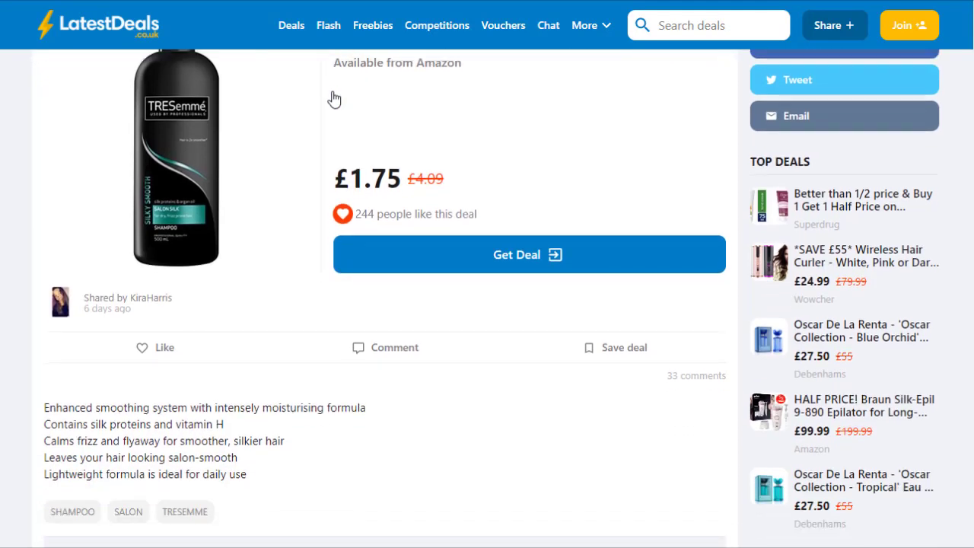
scroll(333, 97, "down", 9)
scroll(333, 97, "up", 1)
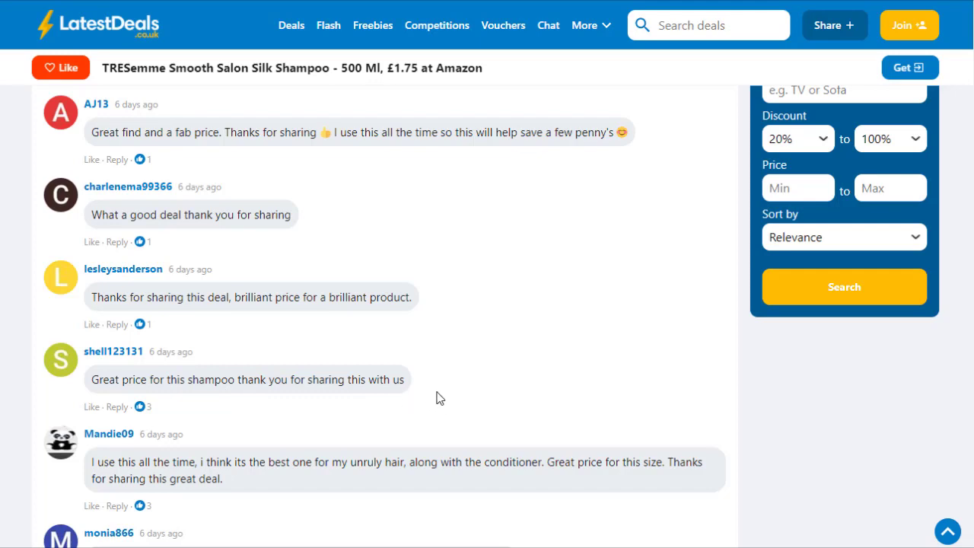
scroll(465, 380, "down", 4)
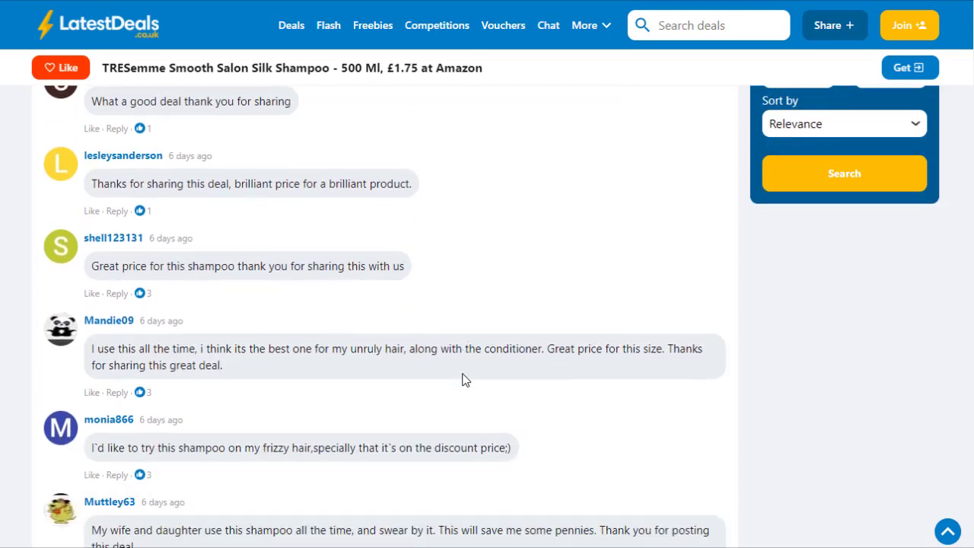
scroll(466, 380, "down", 2)
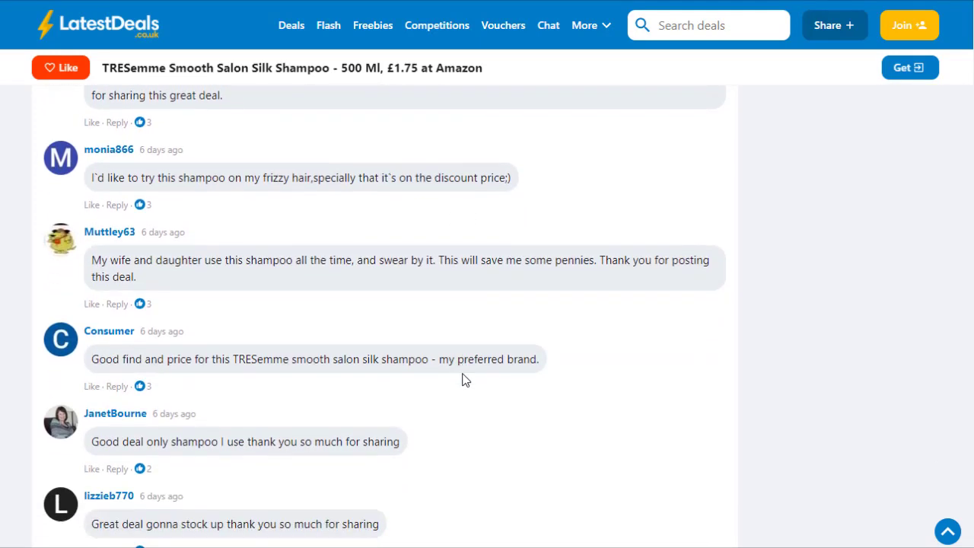
scroll(466, 379, "down", 4)
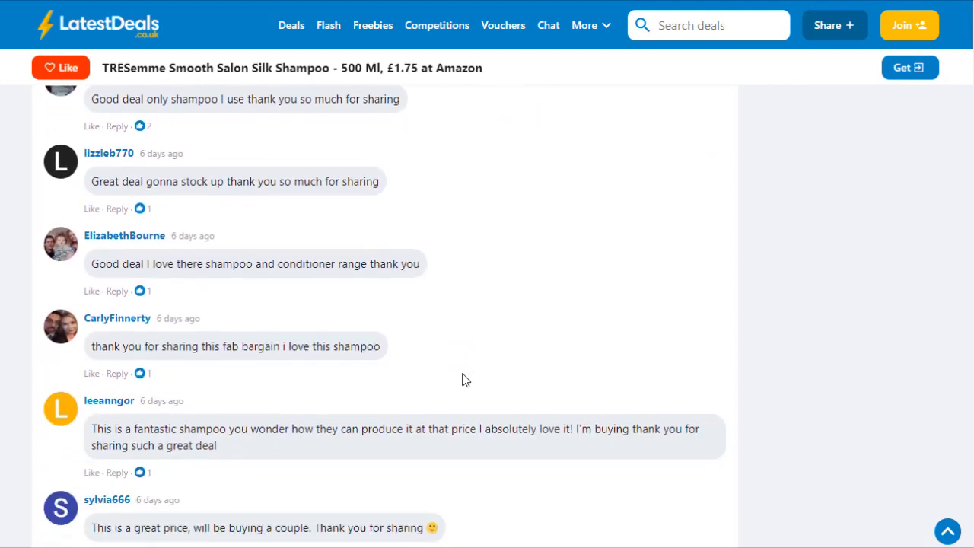